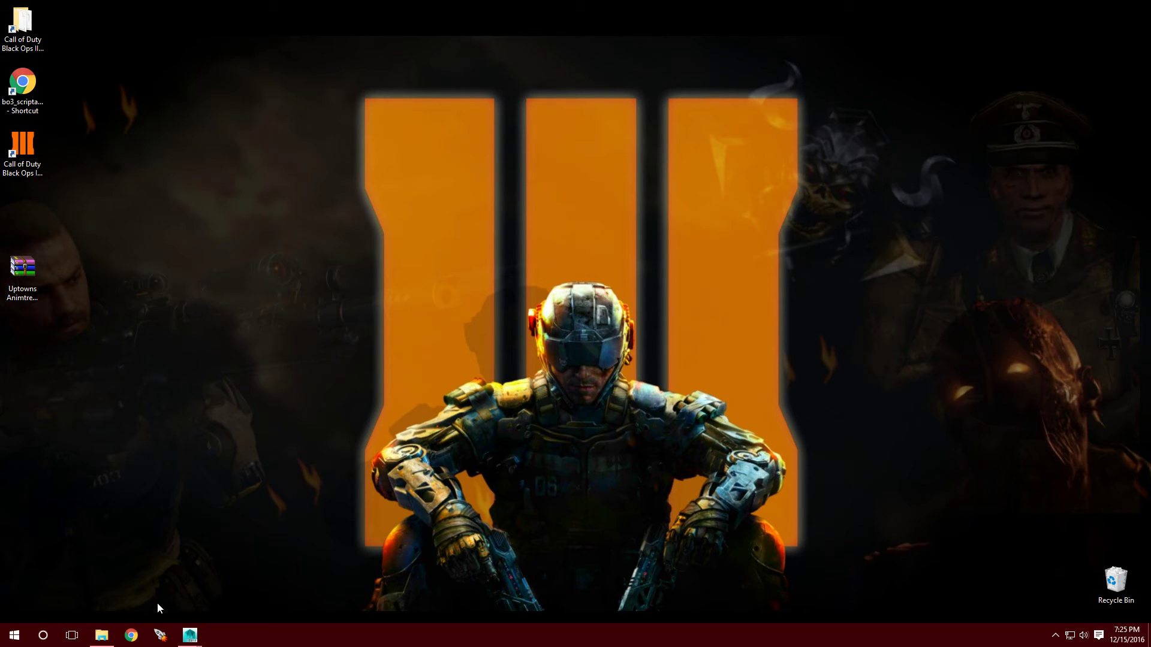
Enable the Treyarch theme in the launcher options and bring up the zm_uptown map's actions
{"action": "left_click", "coordinate": [160, 635]}
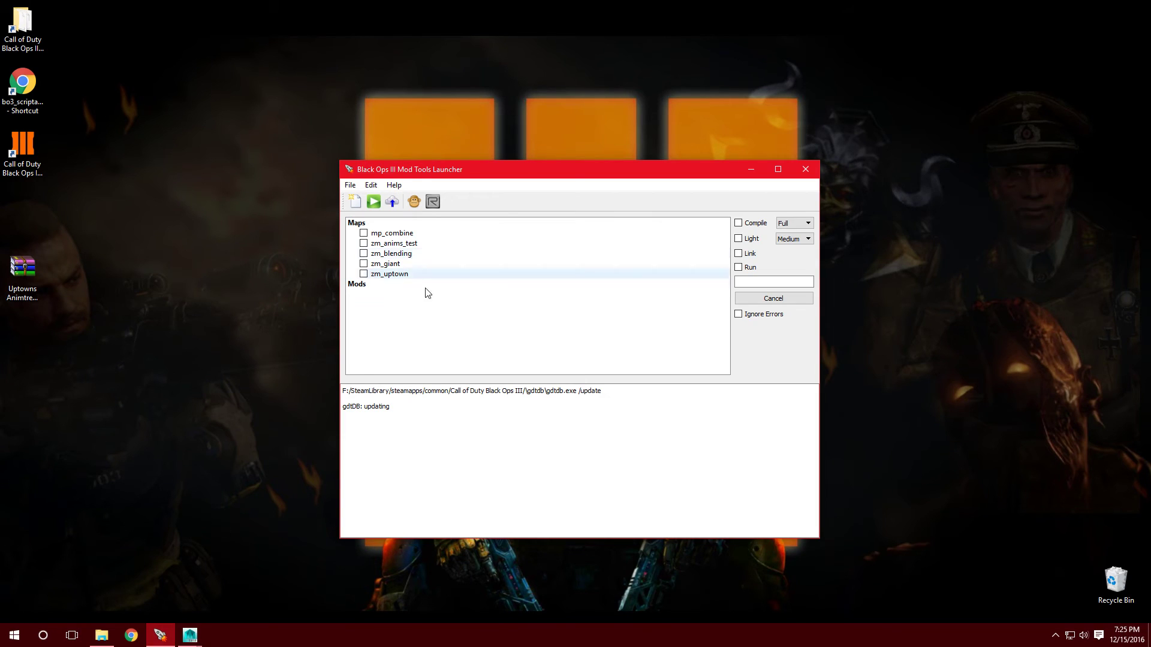
{"action": "left_click", "coordinate": [372, 186]}
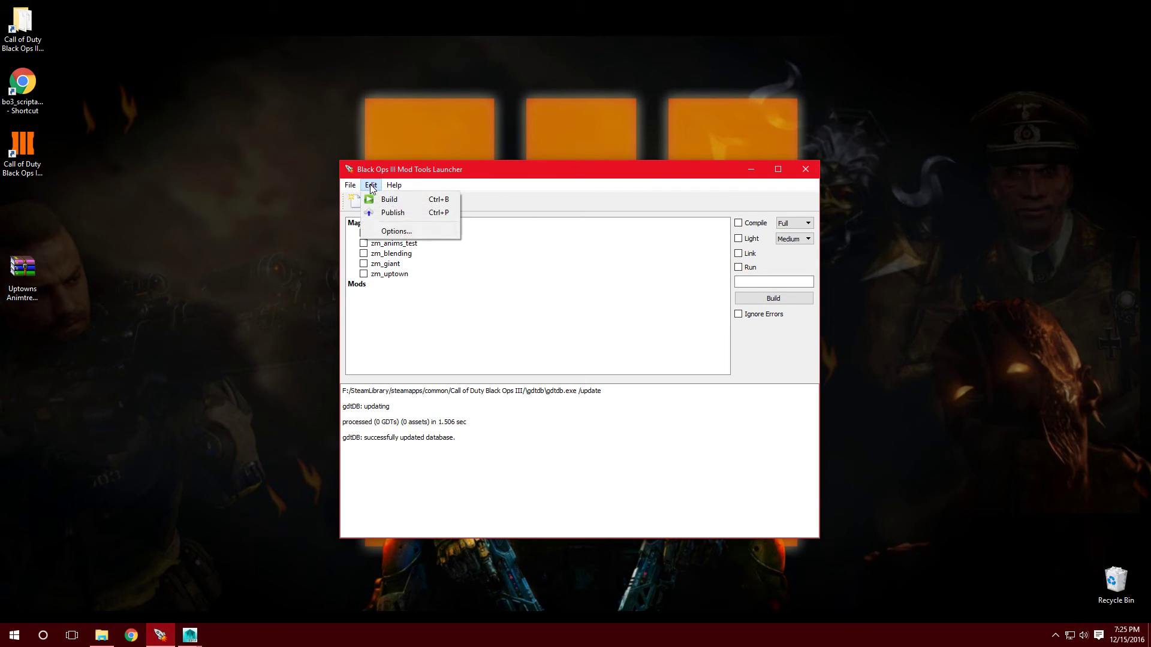
{"action": "left_click", "coordinate": [397, 231]}
{"action": "left_click", "coordinate": [525, 343]}
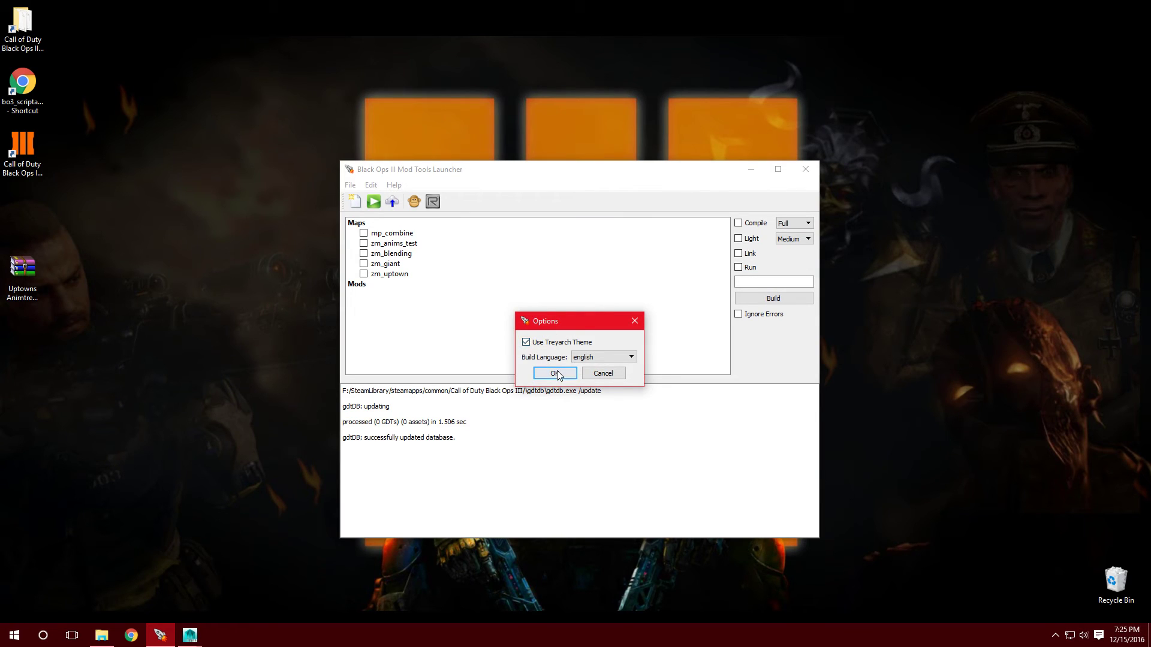
{"action": "left_click", "coordinate": [555, 373]}
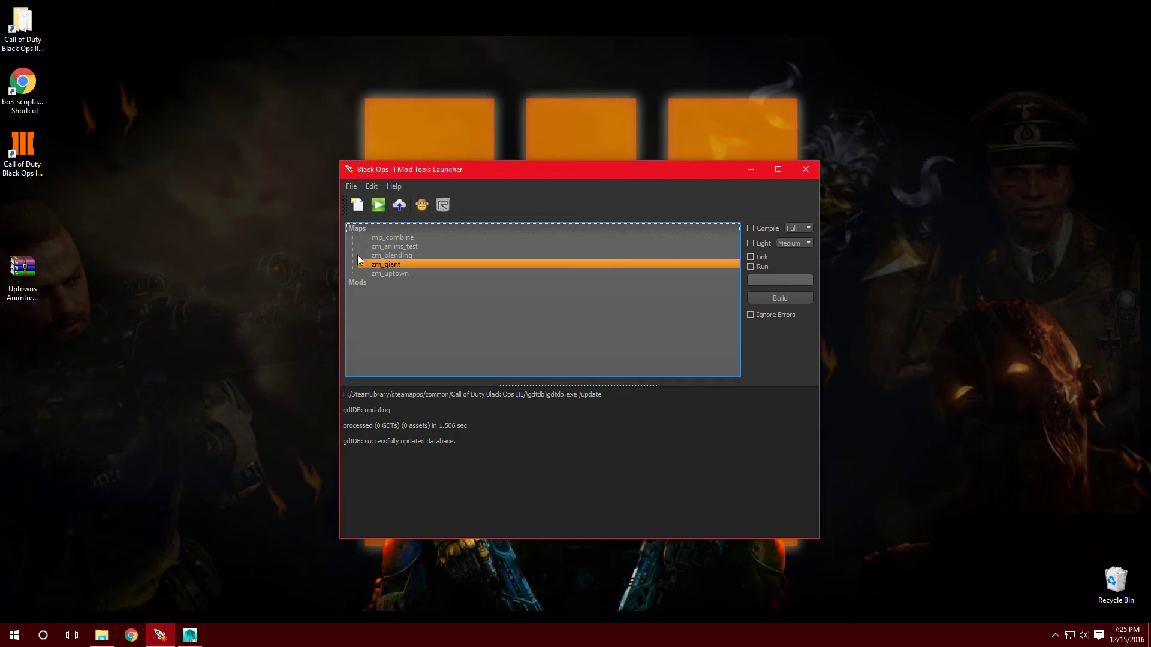
{"action": "left_click", "coordinate": [400, 271]}
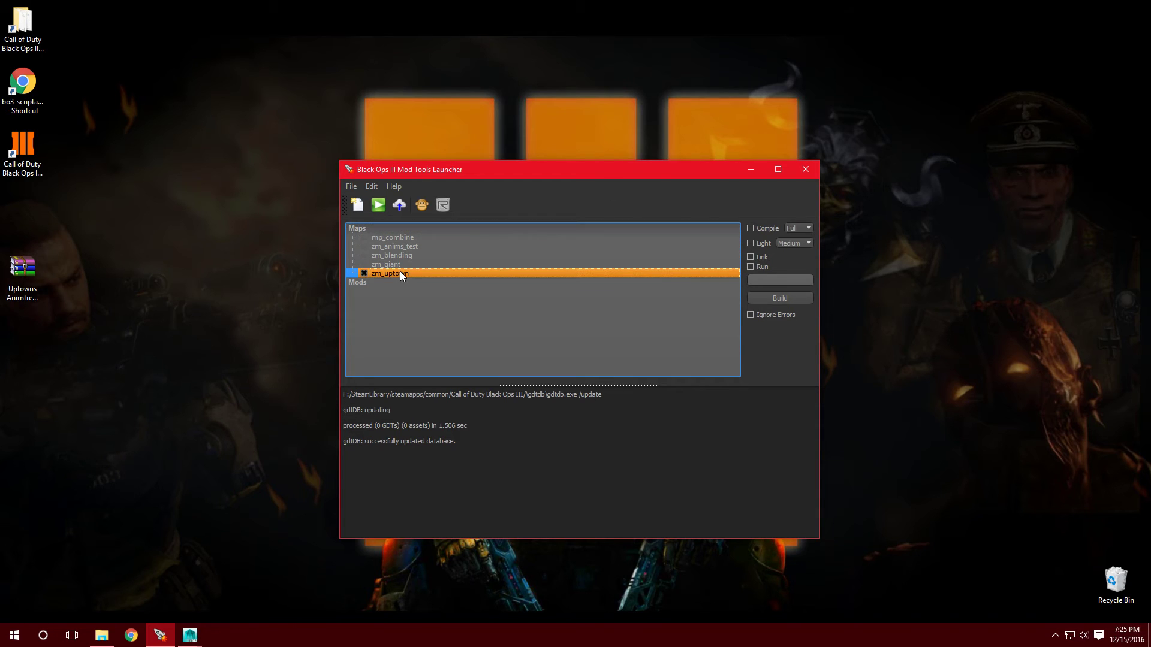
{"action": "right_click", "coordinate": [401, 271]}
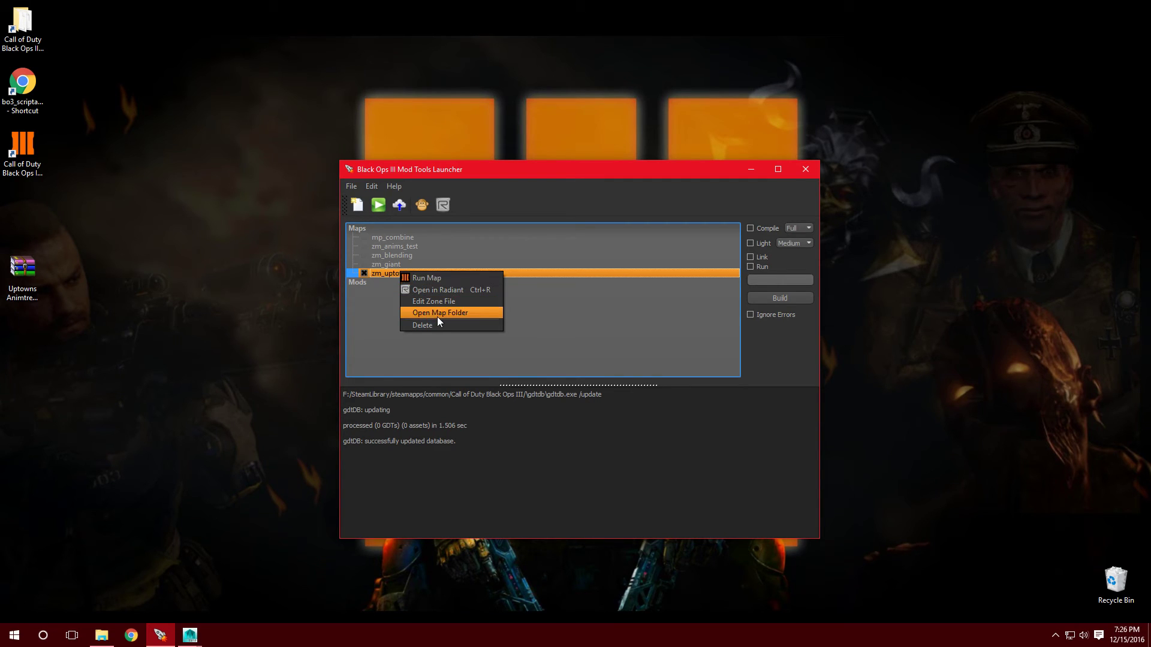
Open zm_uptown in Radiant and fly the camera past the tentacle statue to empty ground
{"action": "left_click", "coordinate": [430, 292]}
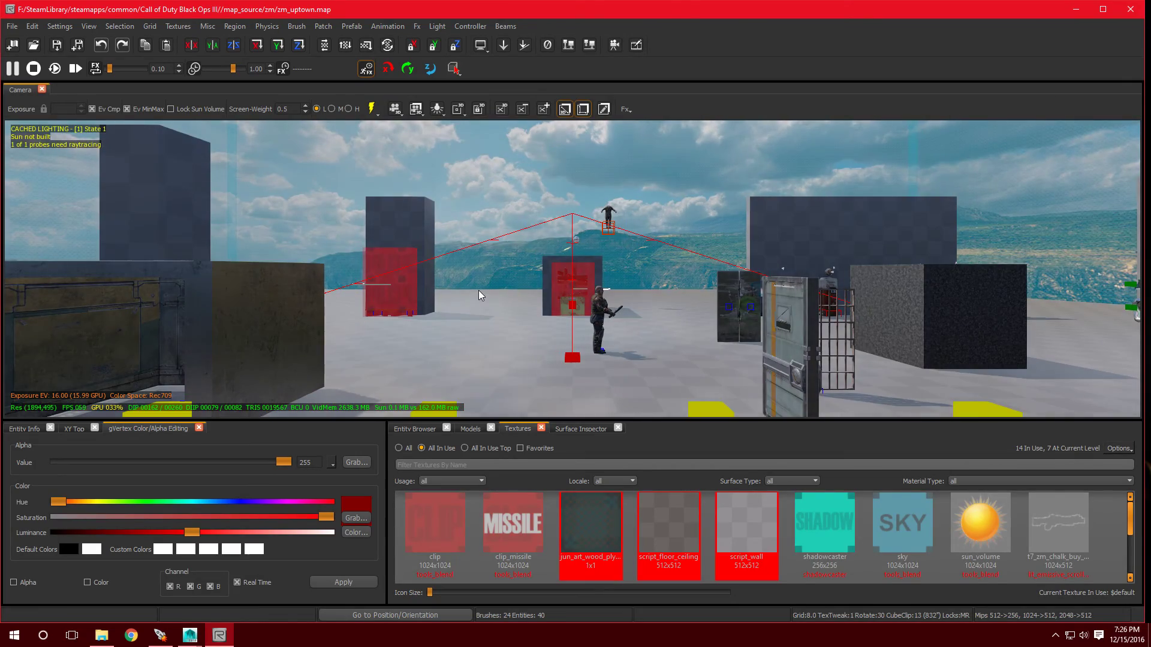
{"action": "right_click_drag", "start_coordinate": [479, 291], "coordinate": [177, 291]}
{"action": "right_click_drag", "start_coordinate": [513, 331], "coordinate": [752, 328]}
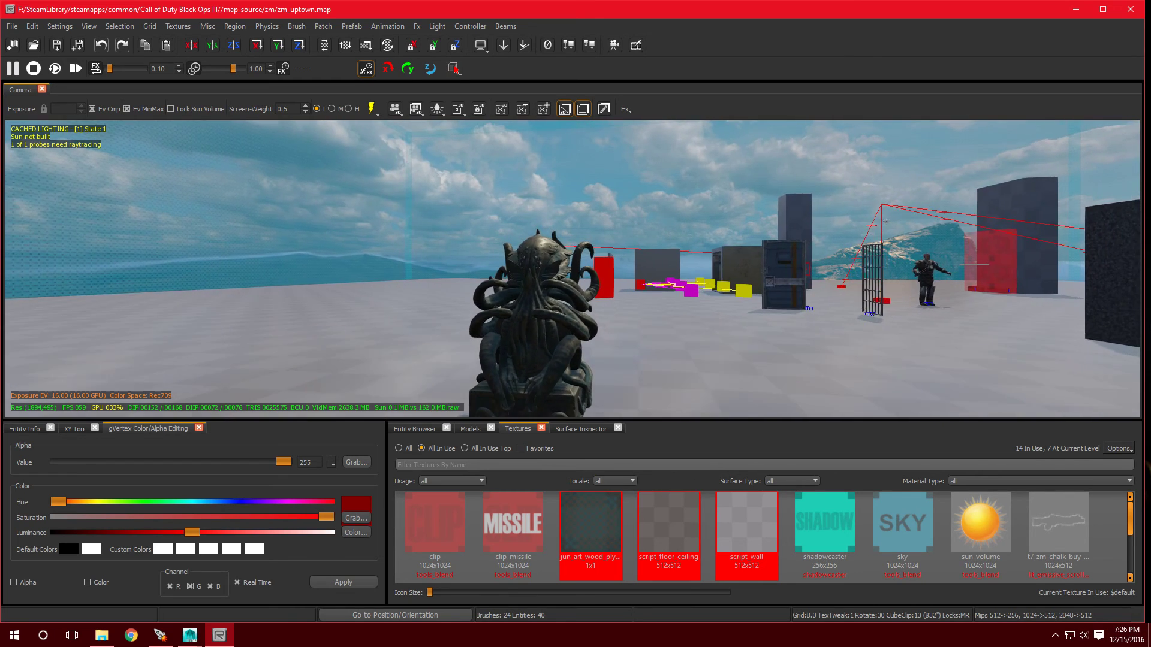
{"action": "mouse_move", "coordinate": [530, 349]}
{"action": "right_mouse_down"}
{"action": "mouse_move", "coordinate": [360, 348]}
{"action": "mouse_move", "coordinate": [542, 348]}
{"action": "mouse_move", "coordinate": [530, 346]}
{"action": "right_mouse_up"}
{"action": "key", "text": "w"}
{"action": "key", "text": "w"}
{"action": "key", "text": "s"}
{"action": "key", "text": "w"}
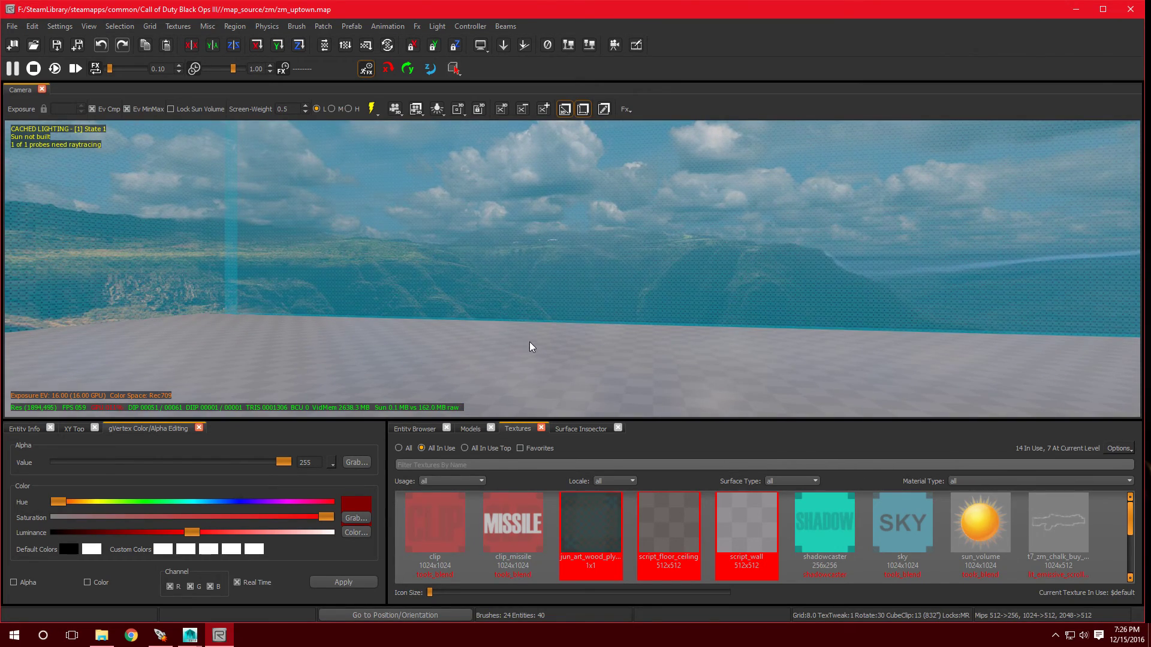
In an enlarged XY Top view, drag out a 128 × 128 brush and check it from the front
{"action": "left_click", "coordinate": [75, 430]}
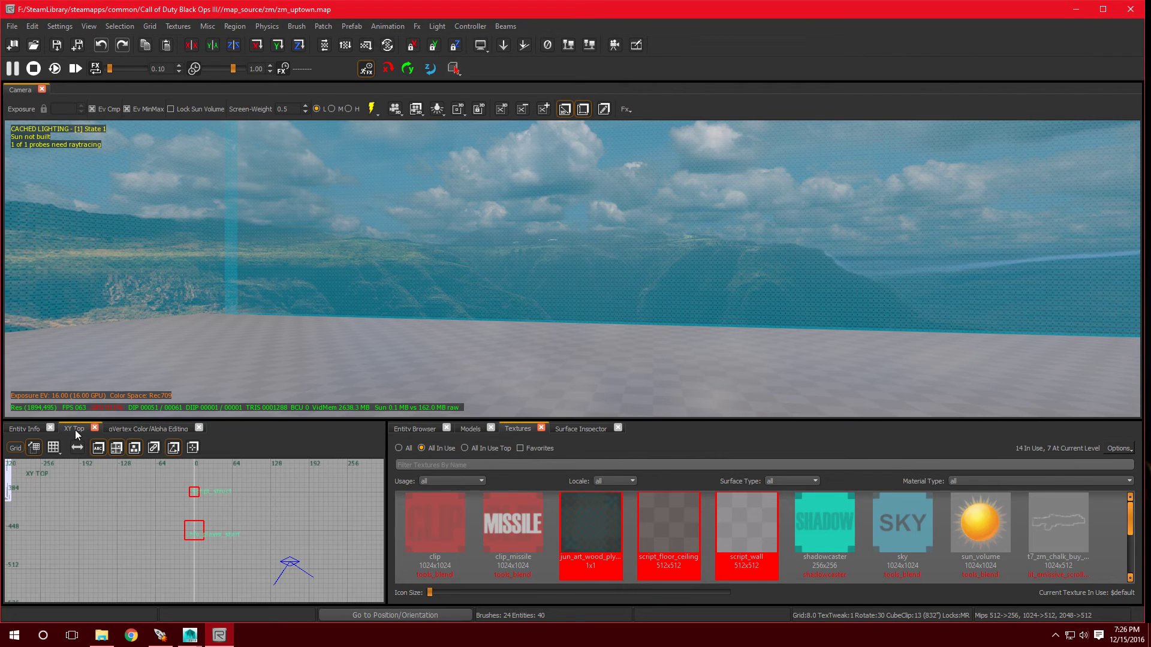
{"action": "left_click_drag", "start_coordinate": [317, 421], "coordinate": [342, 274]}
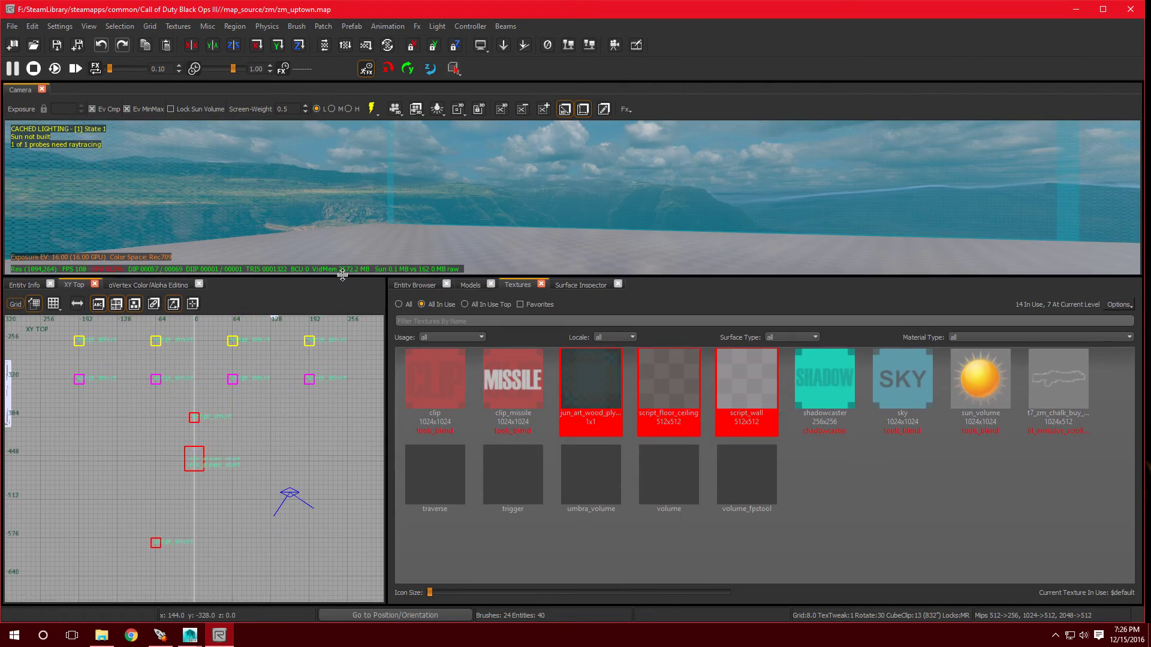
{"action": "scroll", "coordinate": [305, 553], "scroll_direction": "down", "scroll_amount": 3}
{"action": "scroll", "coordinate": [308, 584], "scroll_direction": "up", "scroll_amount": 3}
{"action": "scroll", "coordinate": [311, 588], "scroll_direction": "up", "scroll_amount": 2}
{"action": "mouse_move", "coordinate": [243, 459]}
{"action": "left_mouse_down"}
{"action": "mouse_move", "coordinate": [300, 574]}
{"action": "mouse_move", "coordinate": [367, 581]}
{"action": "left_mouse_up"}
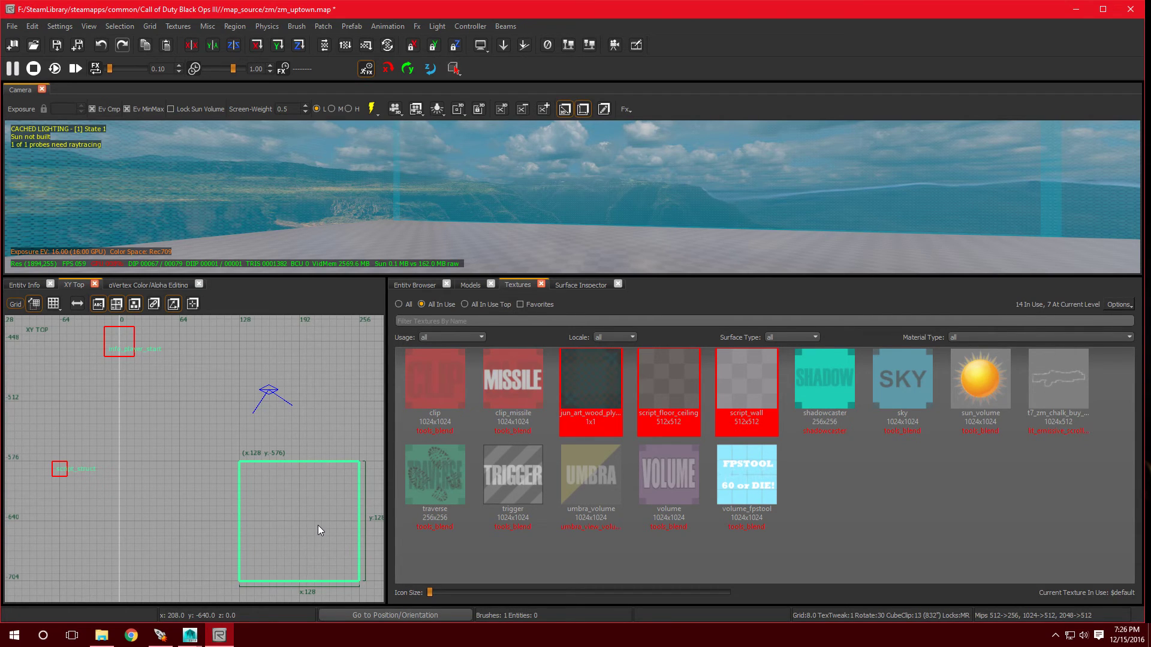
{"action": "key", "text": "ctrl+Tab"}
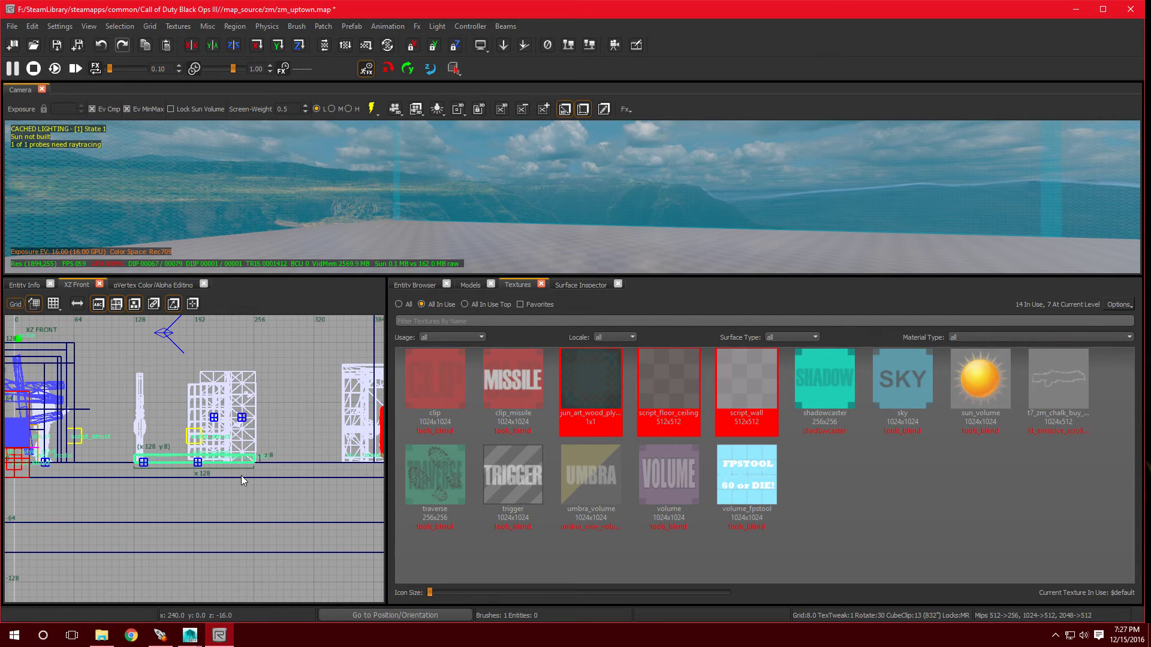
{"action": "key", "text": "ctrl+Tab"}
{"action": "key", "text": "ctrl+Tab"}
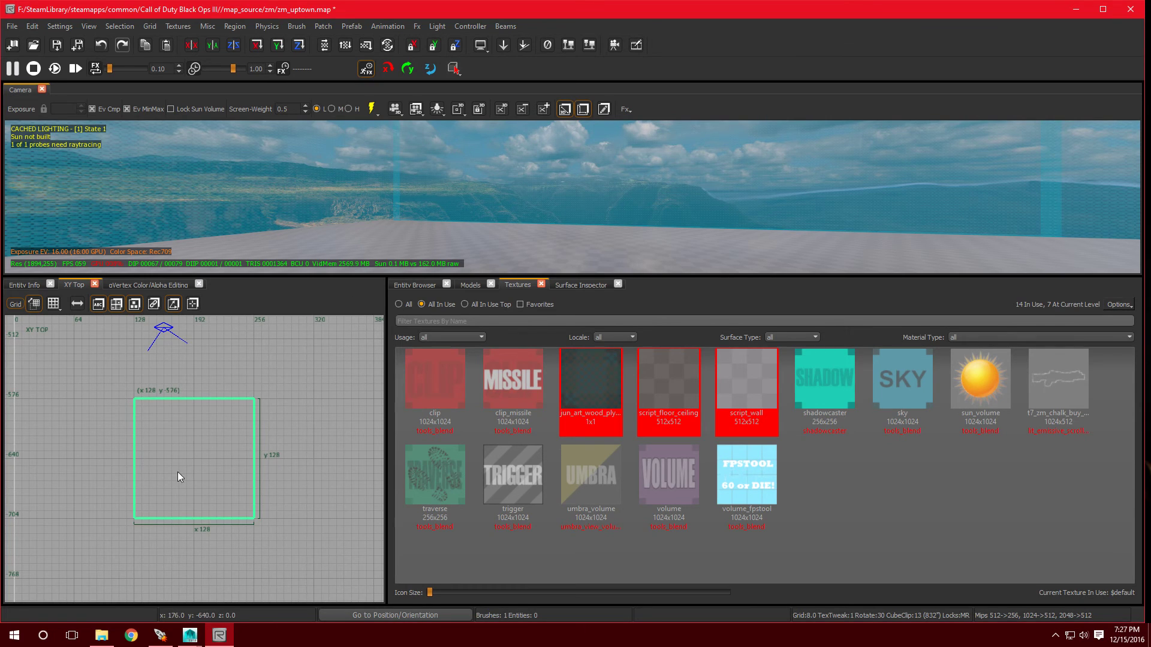
{"action": "left_click", "coordinate": [331, 27]}
Convert the brush to a Simple Terrain Patch with width and height density of 20
{"action": "mouse_move", "coordinate": [335, 48]}
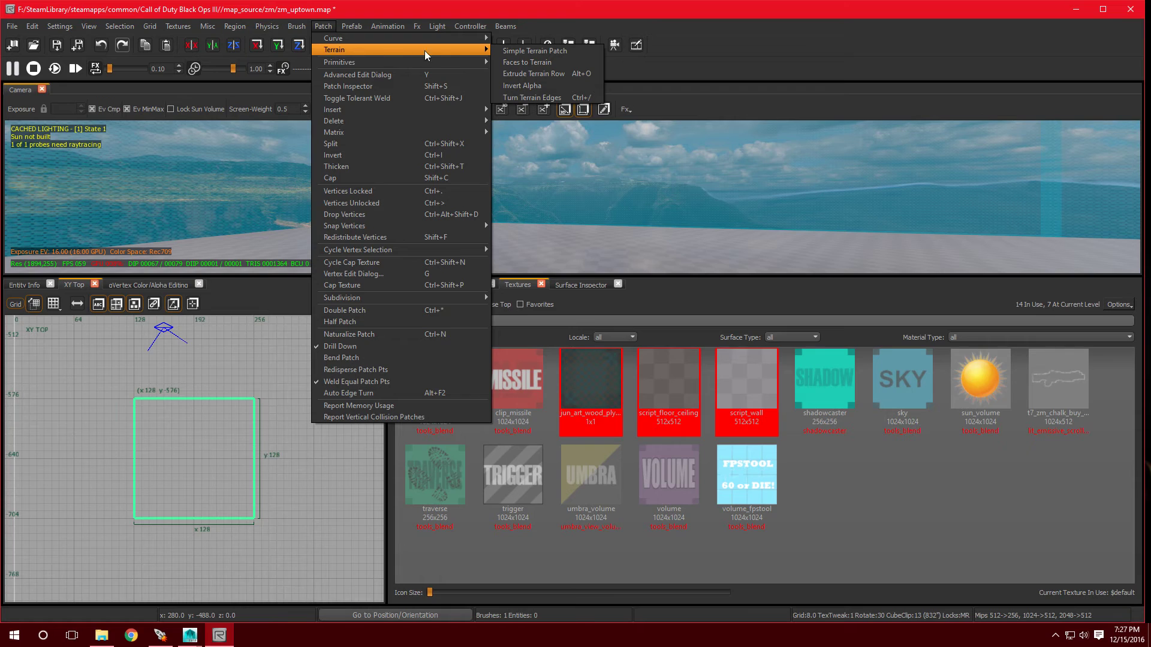
{"action": "left_click", "coordinate": [516, 51]}
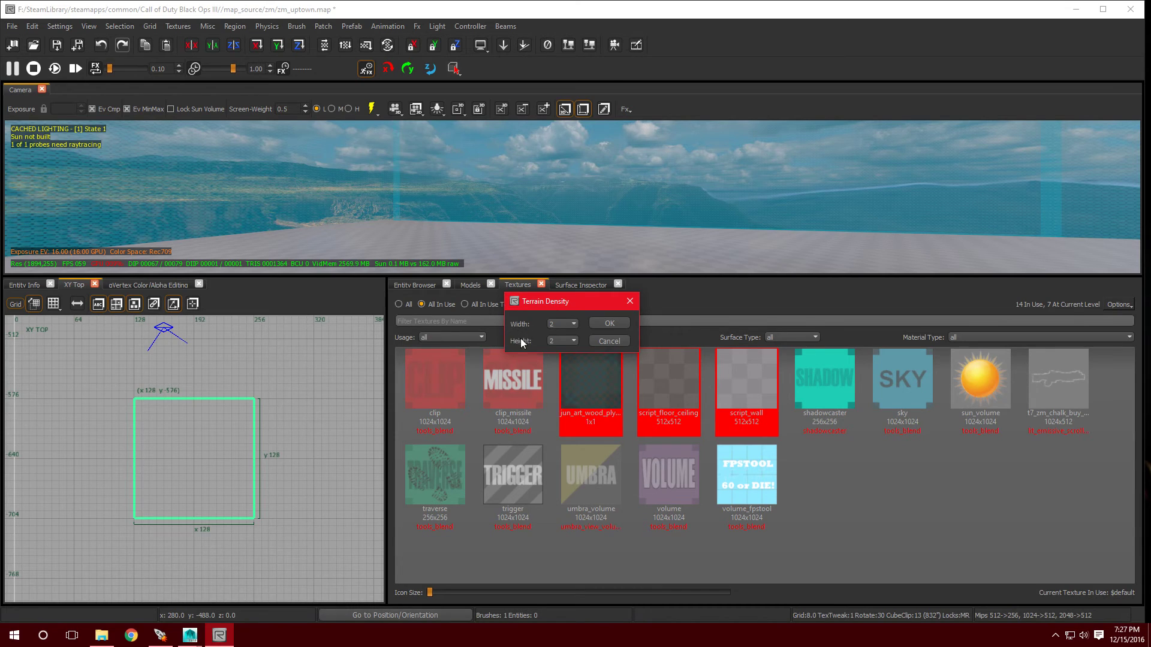
{"action": "left_click", "coordinate": [561, 325]}
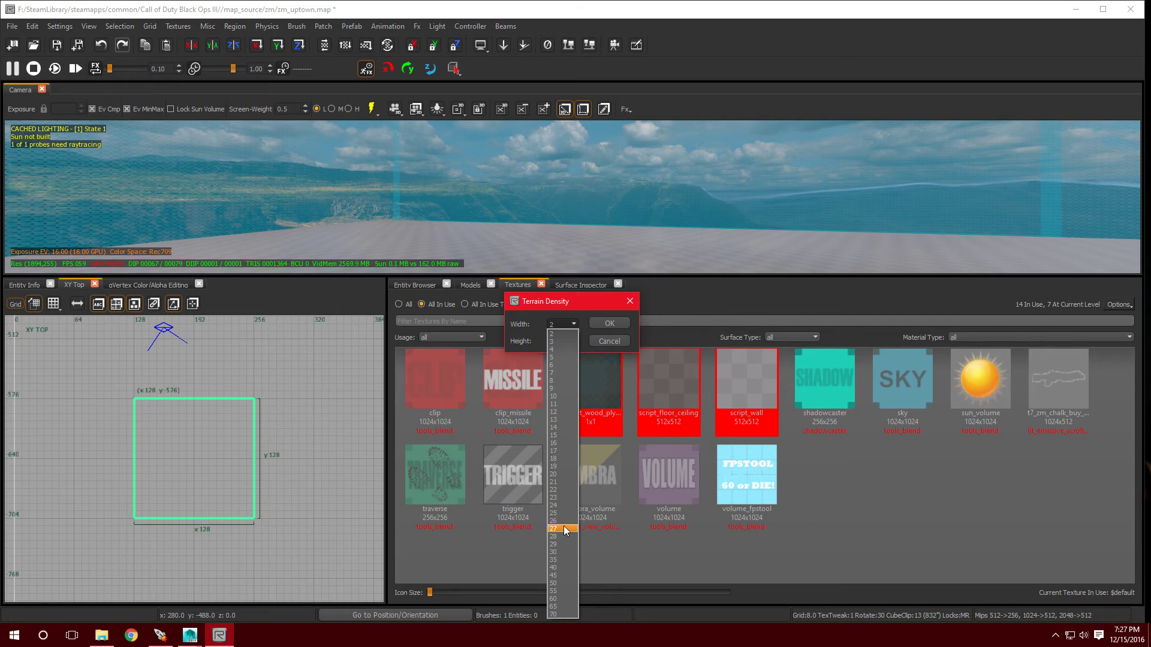
{"action": "left_click", "coordinate": [561, 475]}
{"action": "left_click", "coordinate": [567, 340]}
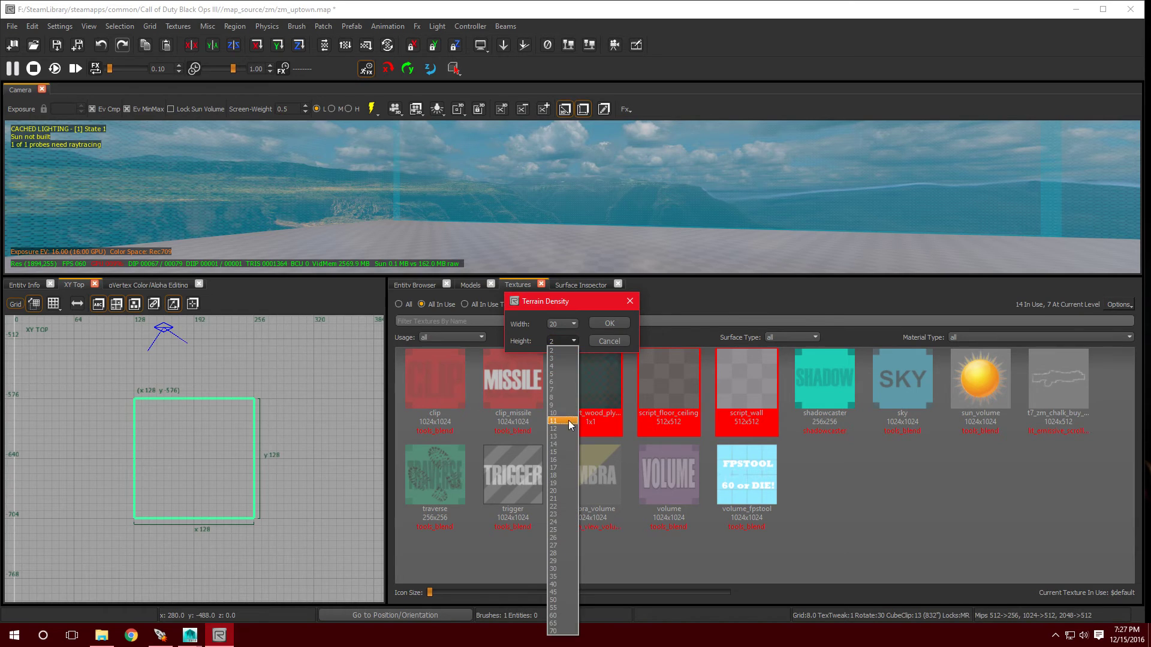
{"action": "left_click", "coordinate": [559, 491]}
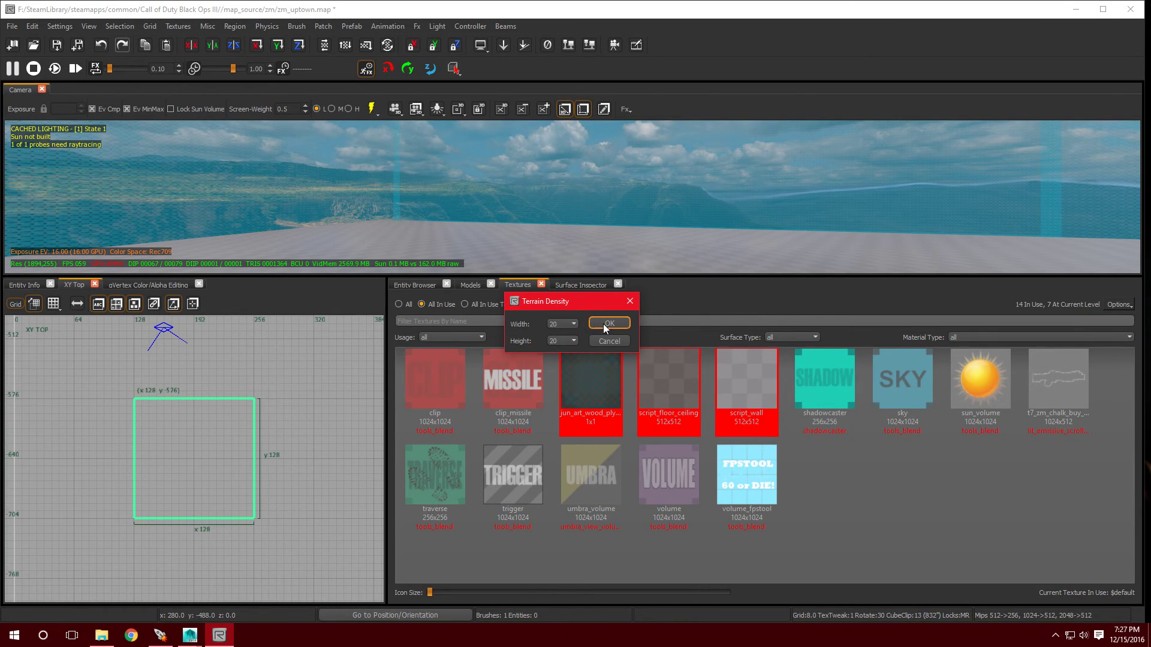
{"action": "left_click", "coordinate": [609, 322]}
{"action": "right_click_drag", "start_coordinate": [684, 250], "coordinate": [684, 269]}
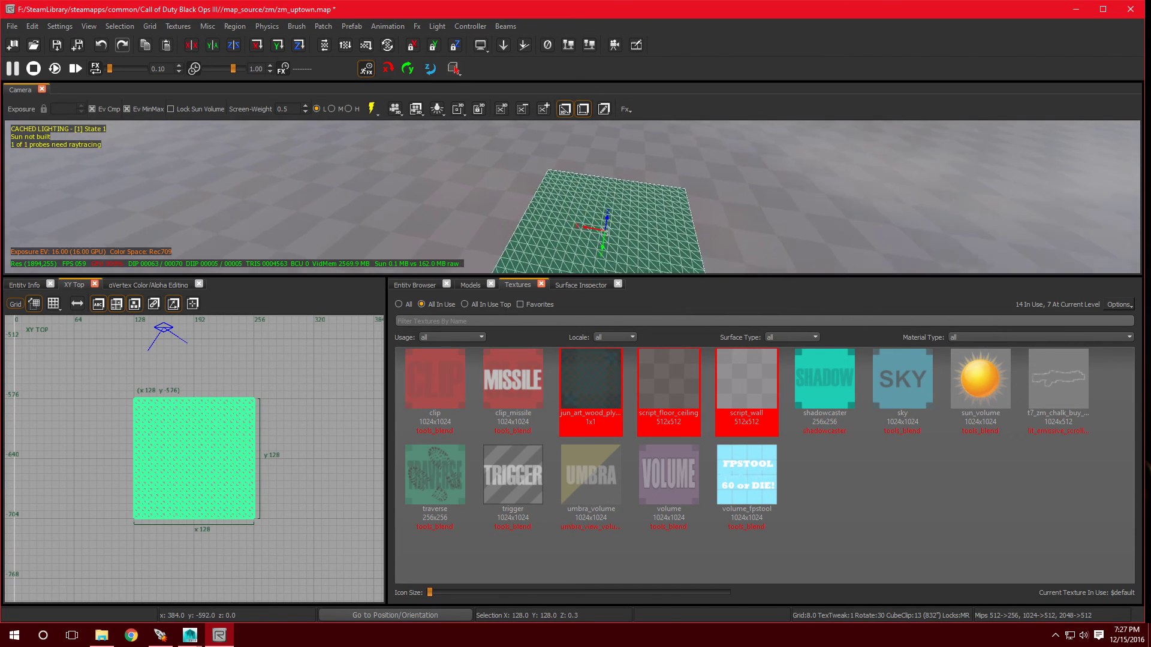
Fly close over the 20 × 20 patch in an enlarged camera view and show its vertices
{"action": "right_click_drag", "start_coordinate": [567, 216], "coordinate": [679, 210]}
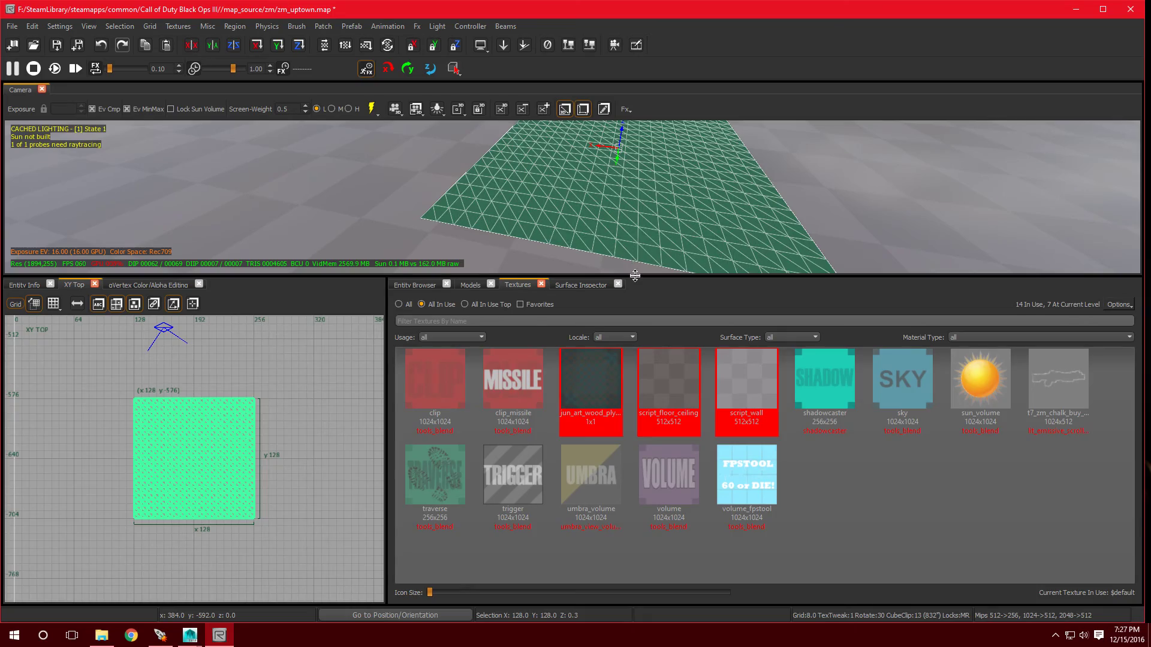
{"action": "left_click_drag", "start_coordinate": [635, 275], "coordinate": [635, 479]}
{"action": "mouse_move", "coordinate": [628, 314]}
{"action": "right_mouse_down"}
{"action": "mouse_move", "coordinate": [627, 297]}
{"action": "mouse_move", "coordinate": [627, 311]}
{"action": "right_mouse_up"}
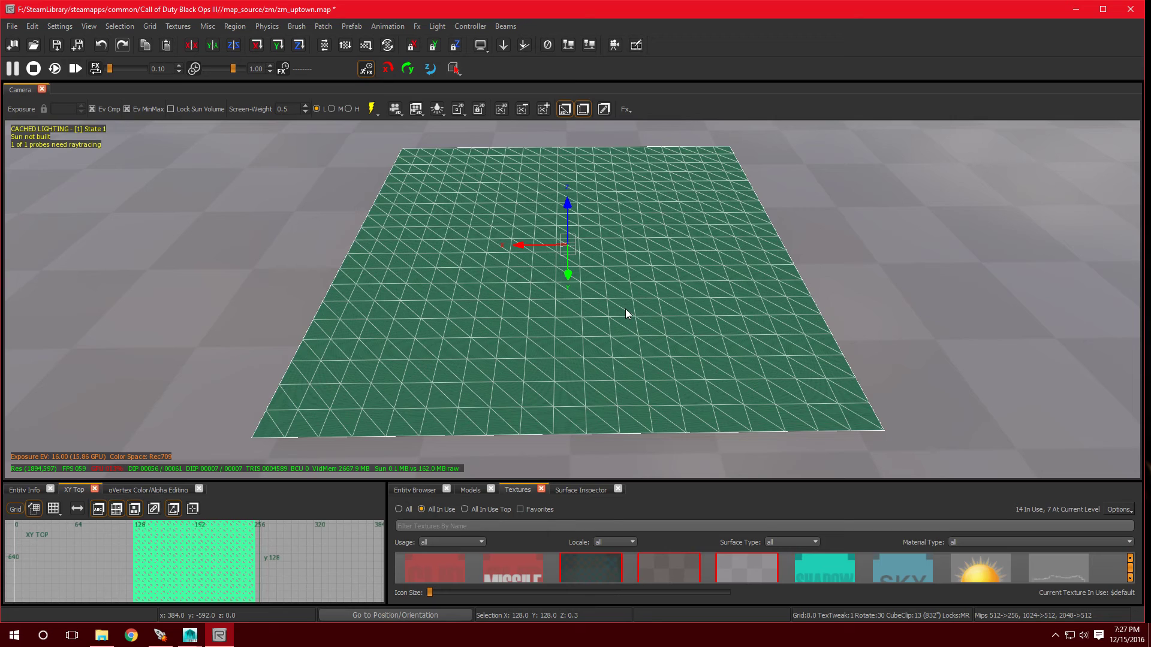
{"action": "key", "text": "v"}
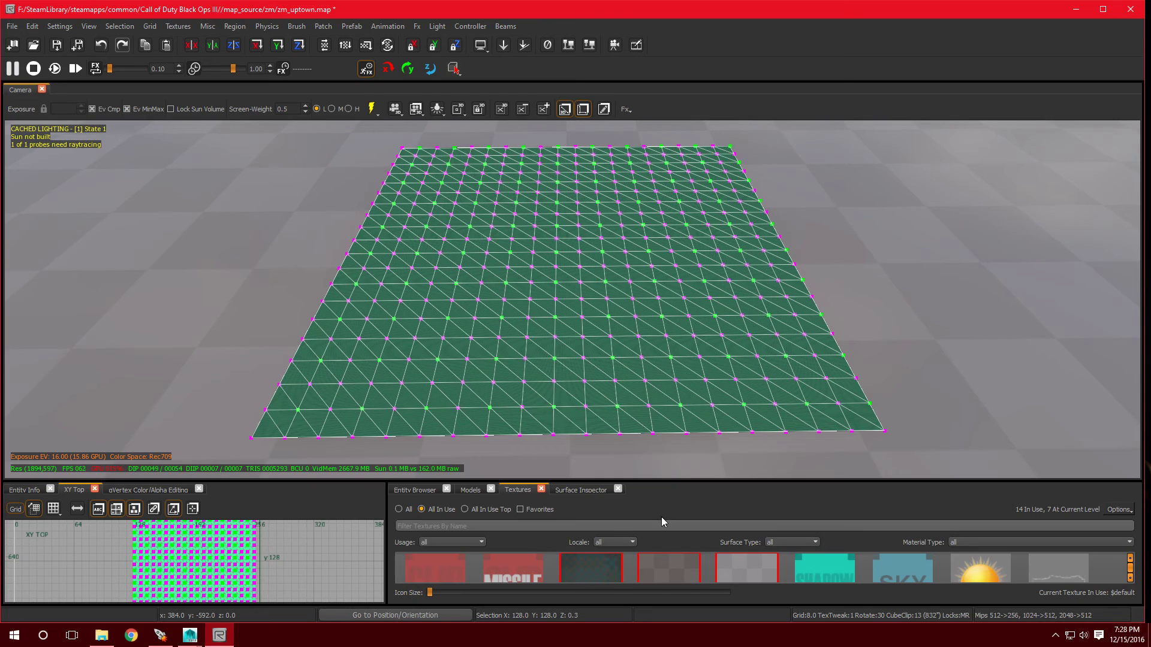
Show all favourite textures and apply ac_prs_grass_distant_a to the terrain patch
{"action": "left_click", "coordinate": [400, 510]}
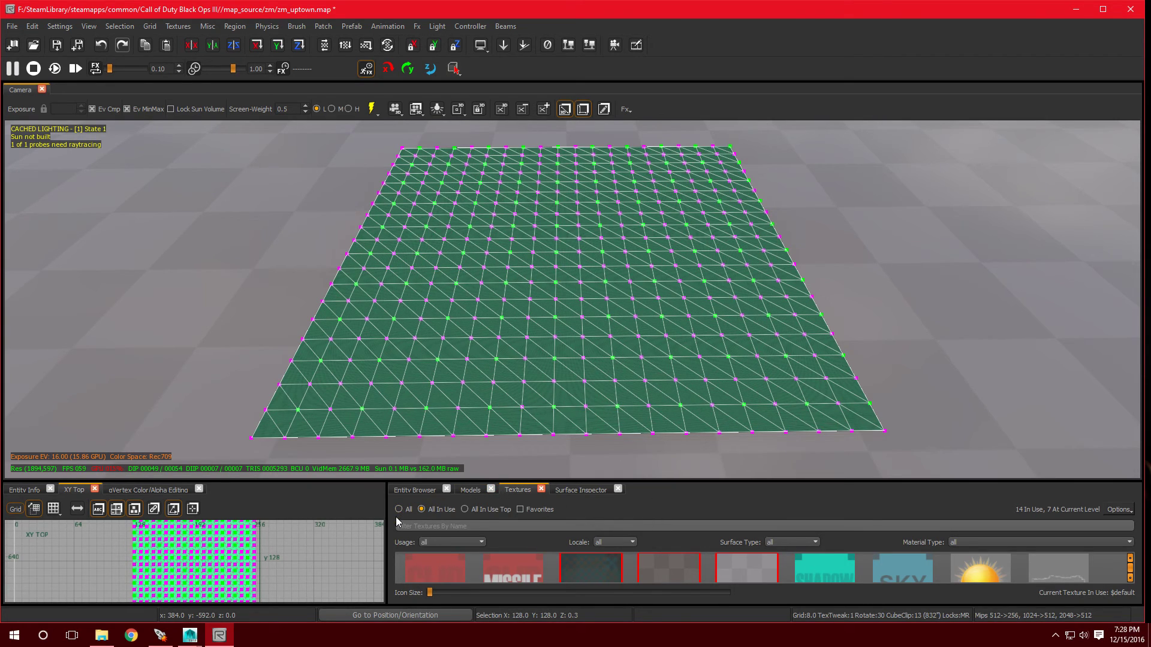
{"action": "left_click", "coordinate": [520, 510]}
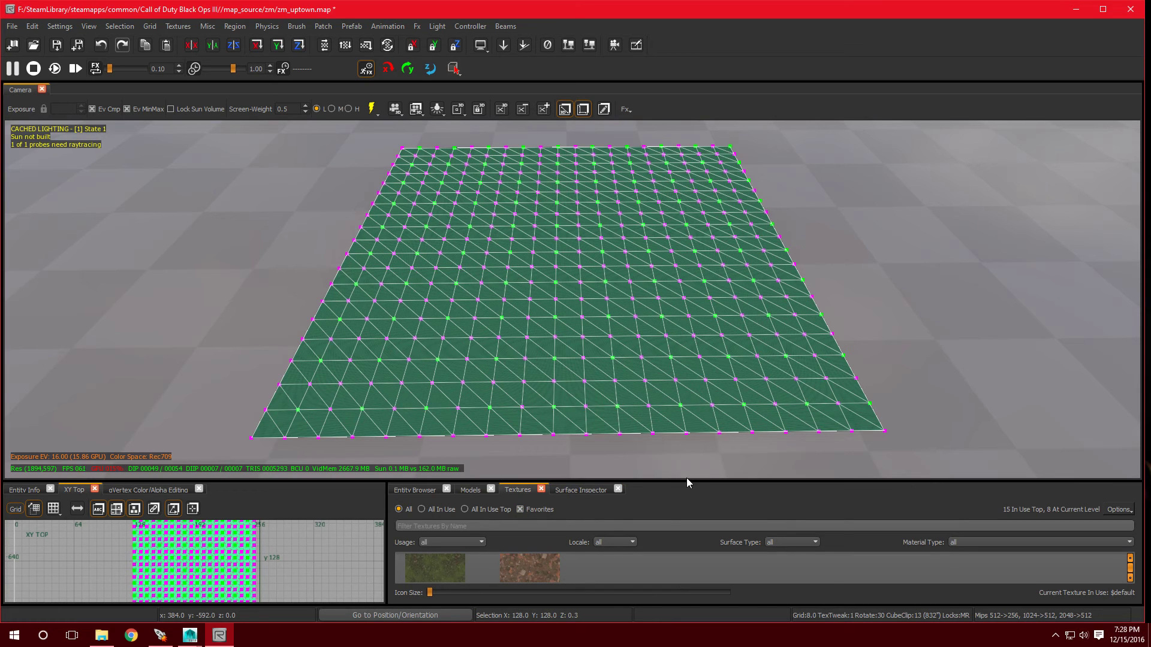
{"action": "left_click_drag", "start_coordinate": [684, 481], "coordinate": [684, 401]}
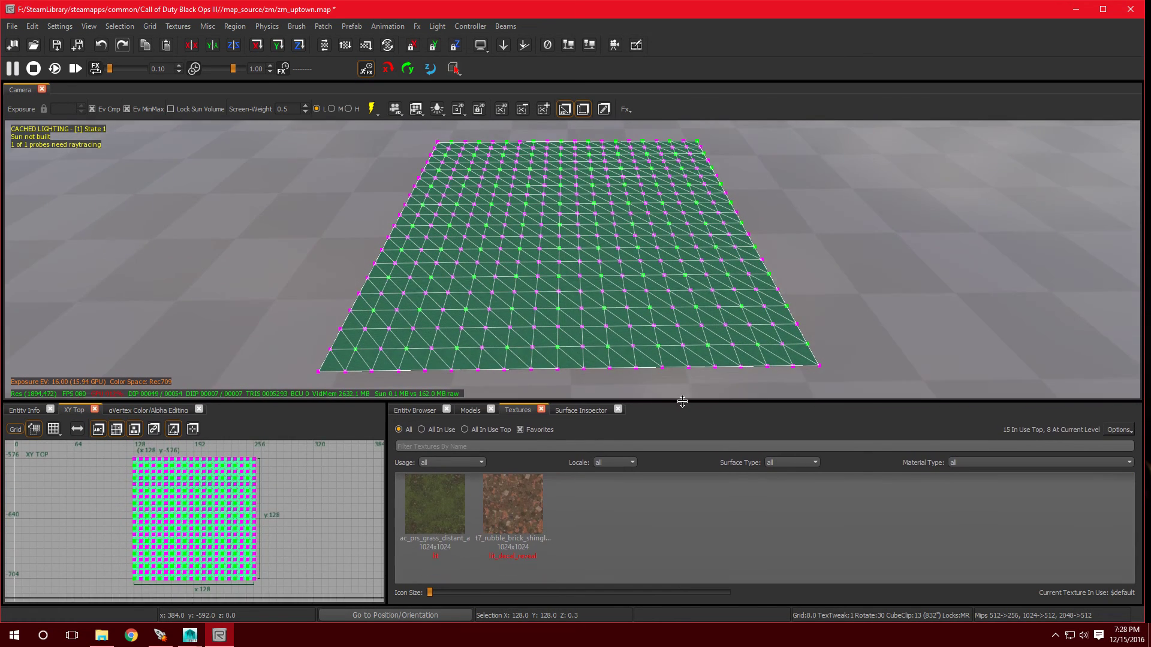
{"action": "left_click", "coordinate": [462, 498]}
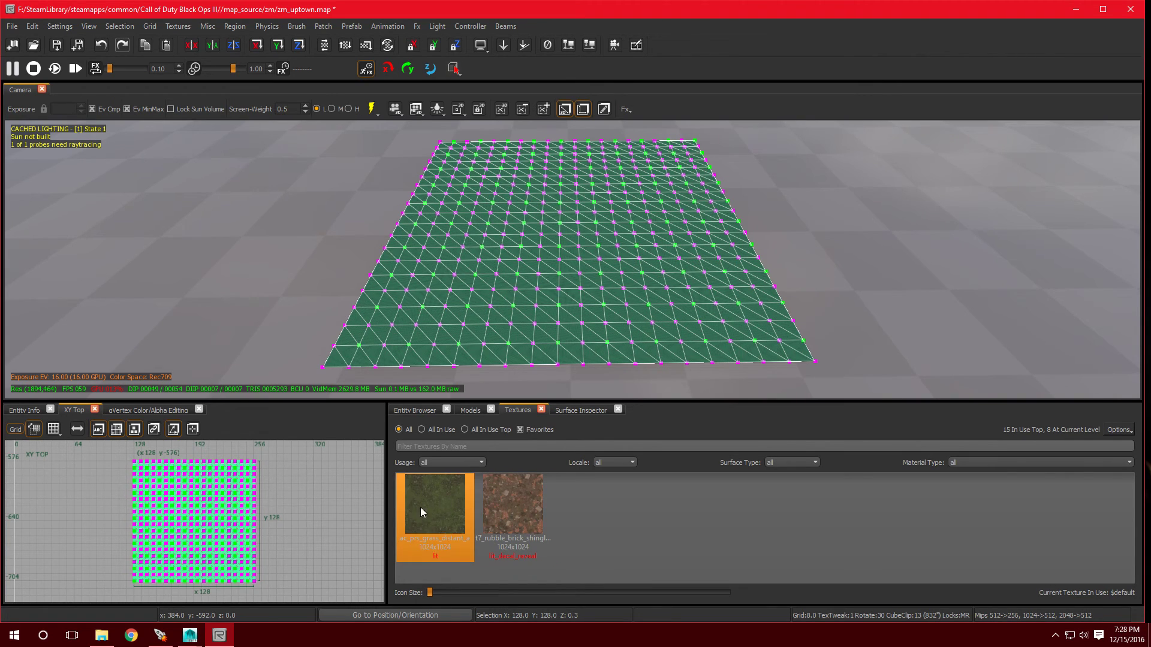
{"action": "left_click", "coordinate": [444, 508]}
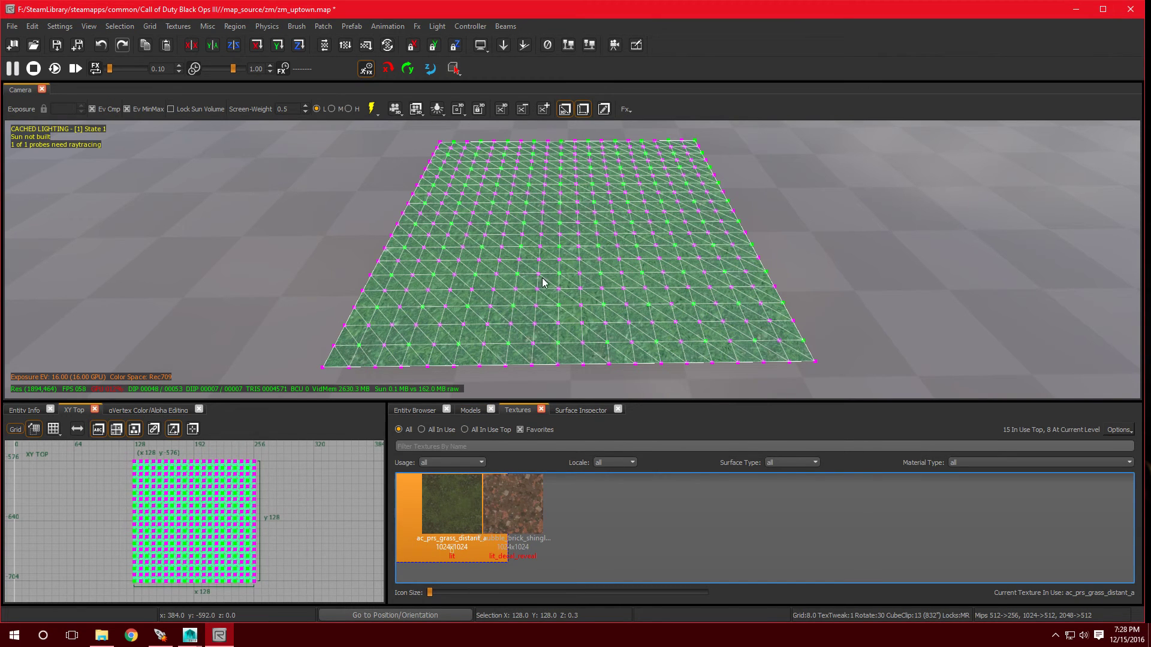
Deselect and orbit around the grass patch, then open the Surface Inspector and Patch Properties
{"action": "key", "text": "Escape"}
{"action": "mouse_move", "coordinate": [548, 272]}
{"action": "right_mouse_down"}
{"action": "mouse_move", "coordinate": [552, 257]}
{"action": "mouse_move", "coordinate": [548, 277]}
{"action": "right_mouse_up"}
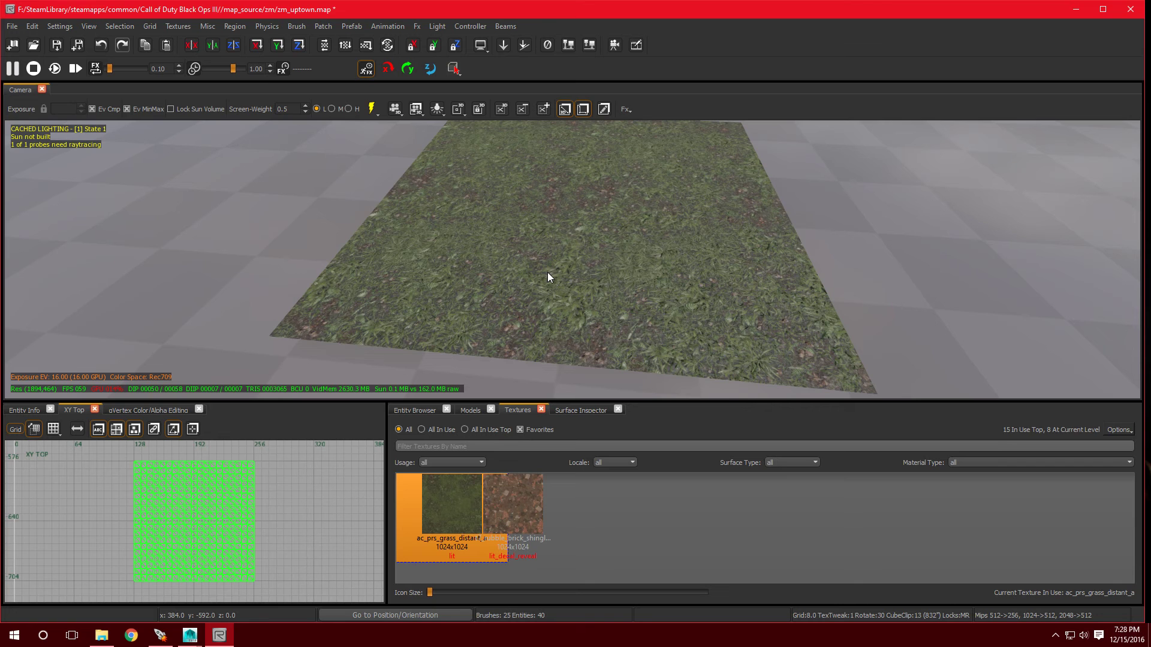
{"action": "right_click_drag", "start_coordinate": [548, 274], "coordinate": [548, 273]}
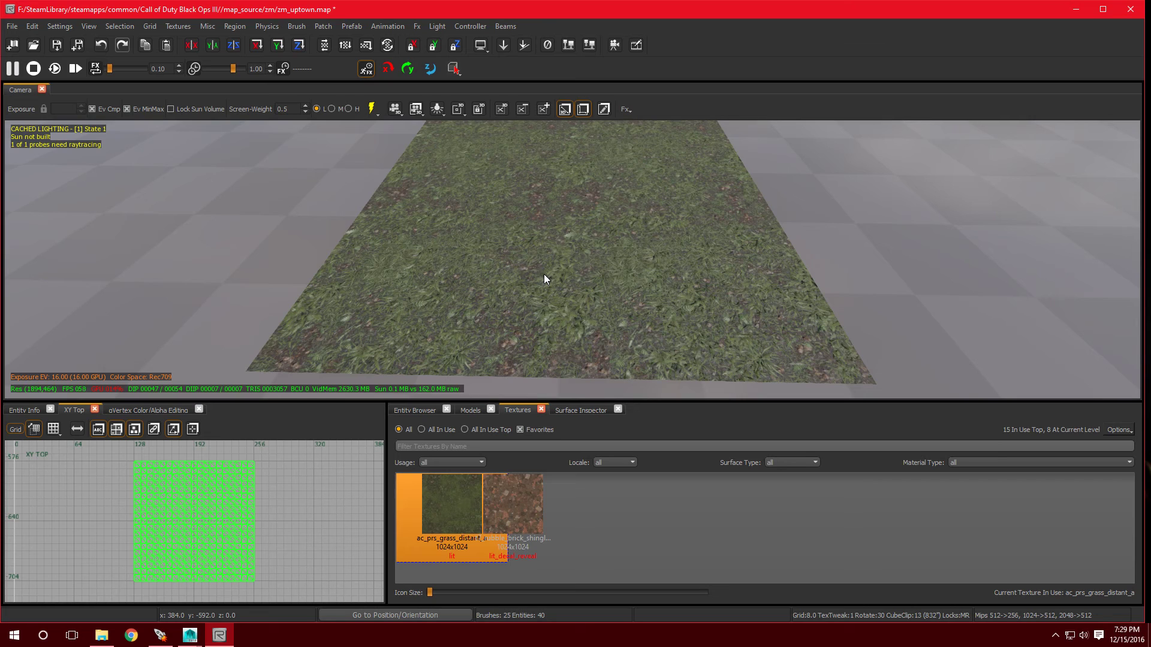
{"action": "key", "text": "s"}
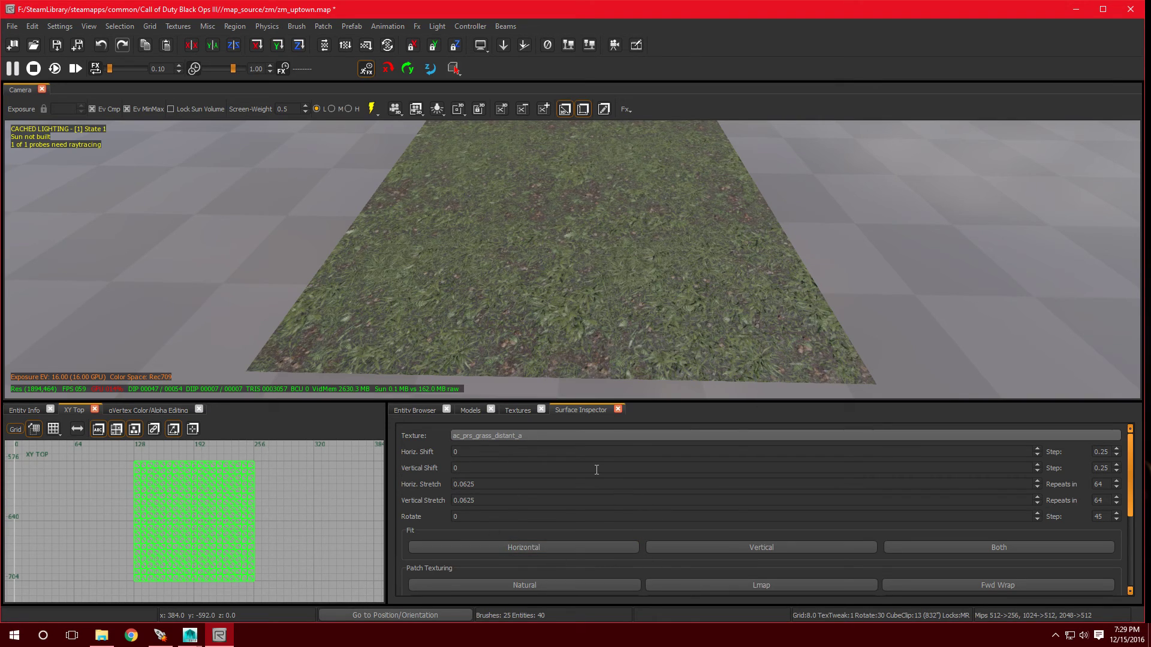
{"action": "key", "text": "shift+s"}
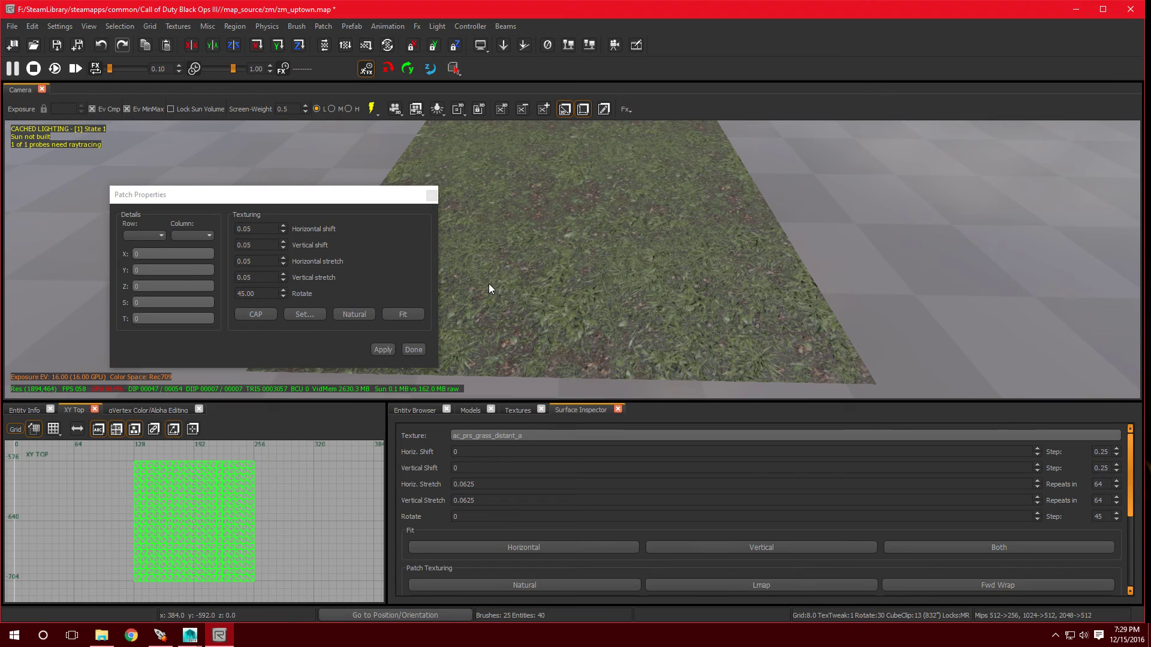
Select the grass patch through the camera's right-click ac_prs_grass_distant_a entry
{"action": "right_click", "coordinate": [509, 253]}
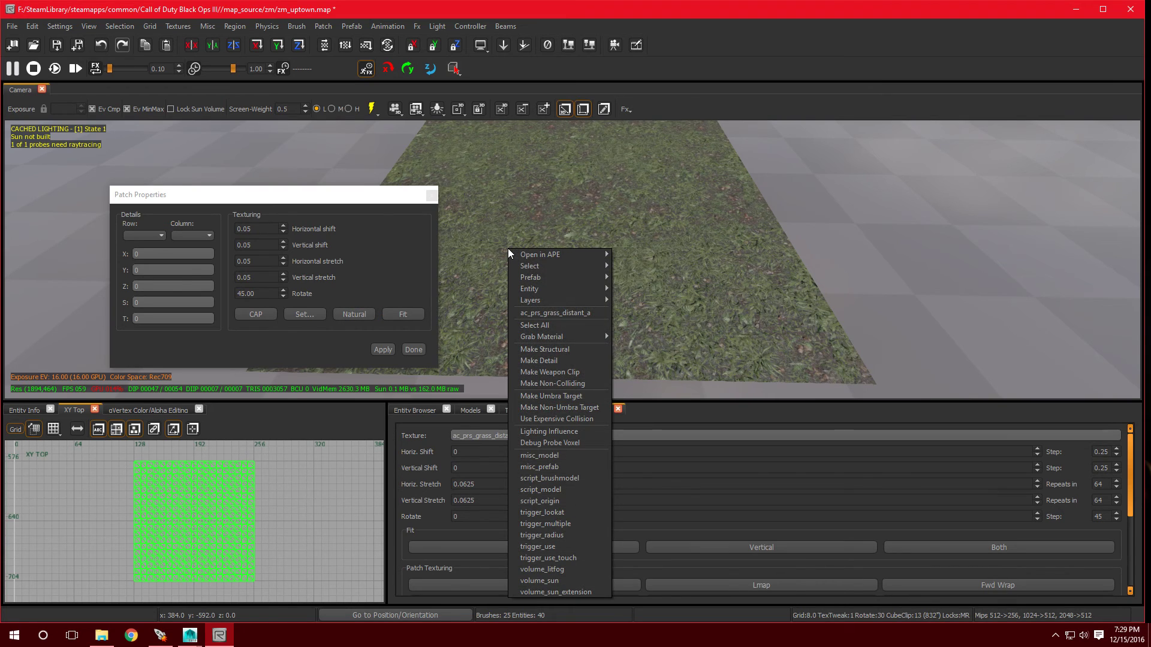
{"action": "left_click", "coordinate": [526, 206]}
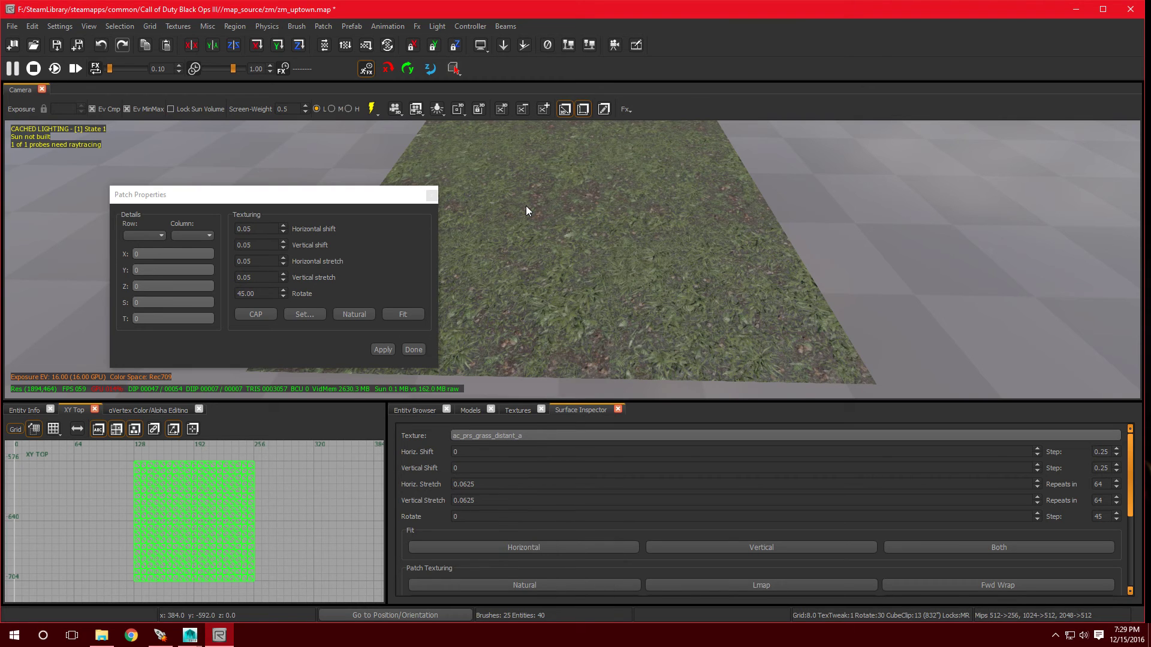
{"action": "left_click", "coordinate": [526, 206], "text": "shift"}
{"action": "key", "text": "Escape"}
{"action": "right_click", "coordinate": [526, 206]}
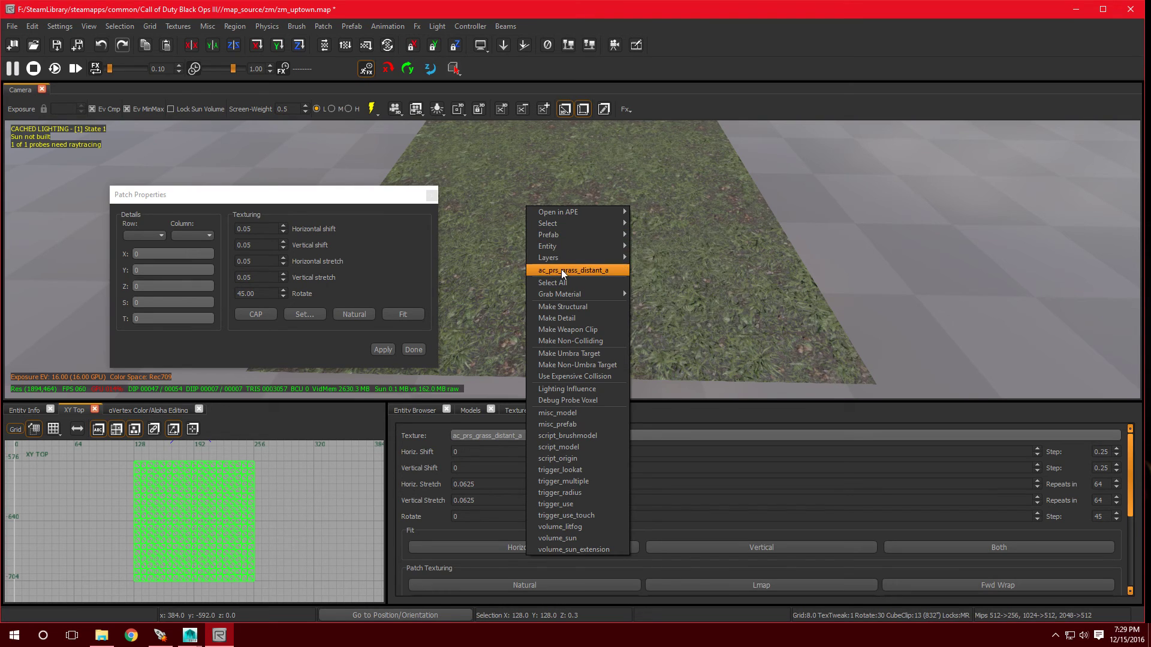
{"action": "right_click", "coordinate": [494, 202]}
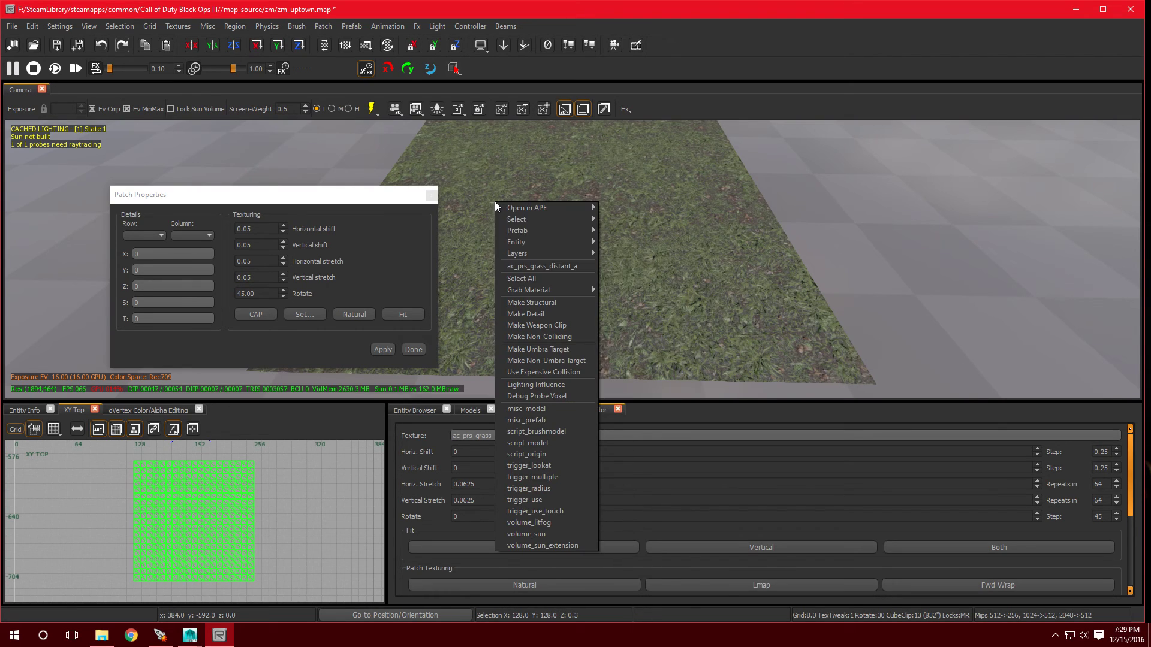
{"action": "left_click", "coordinate": [557, 271]}
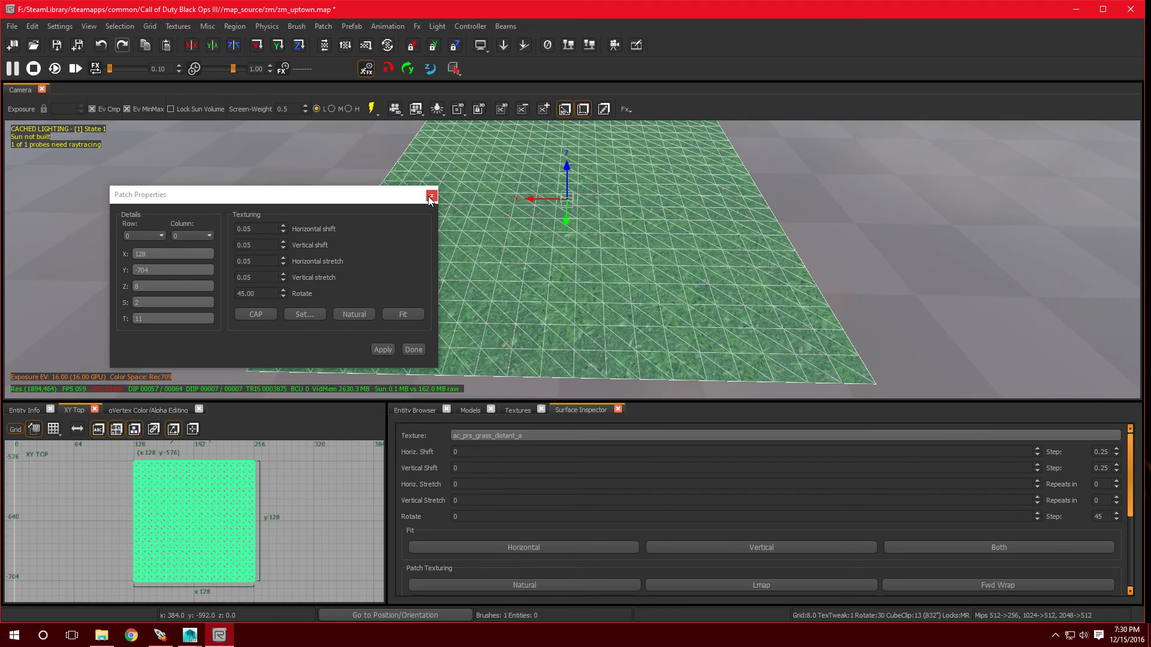
Close the Patch Properties window and bring up the patch's selection options
{"action": "left_click", "coordinate": [354, 315]}
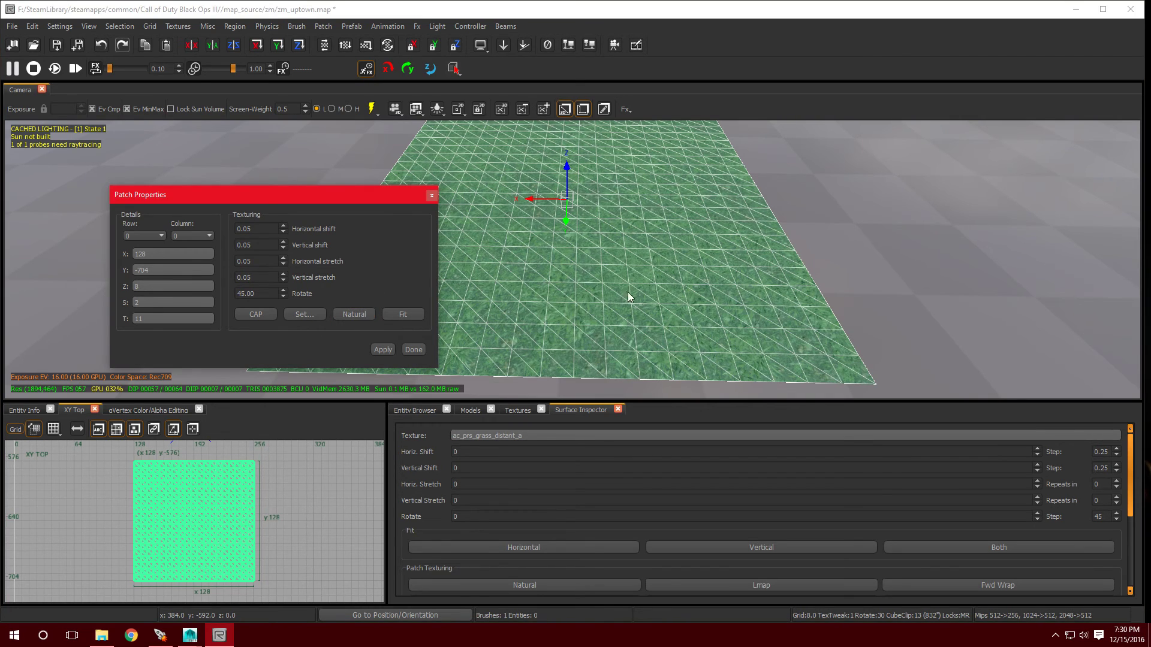
{"action": "left_click", "coordinate": [432, 197]}
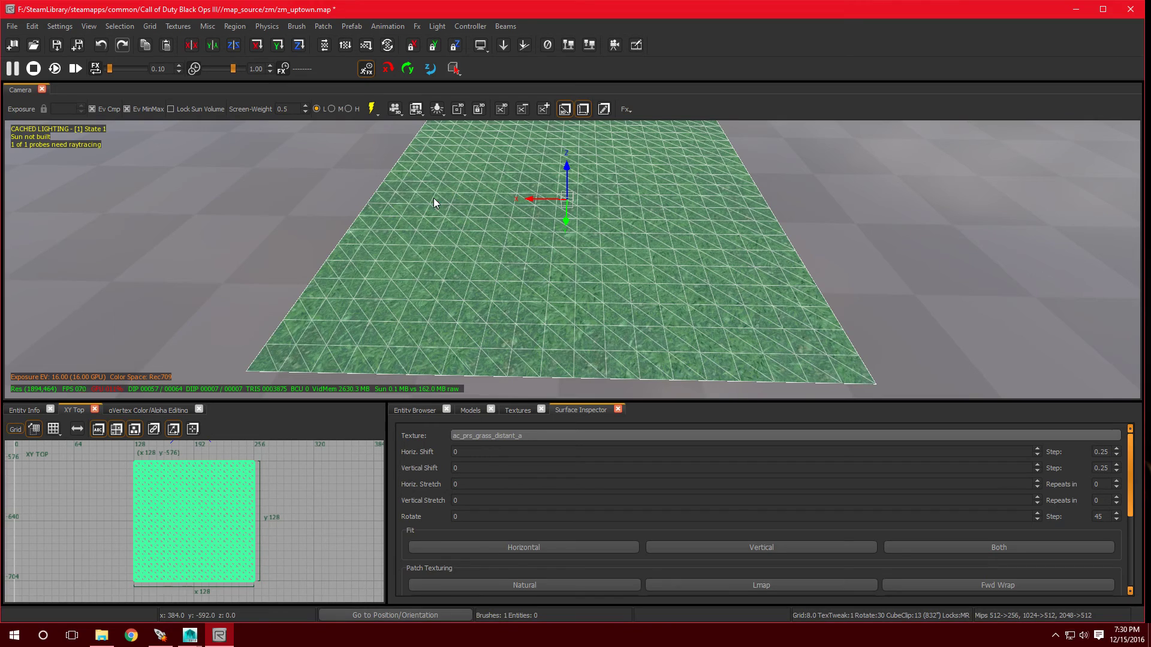
{"action": "right_click", "coordinate": [567, 254]}
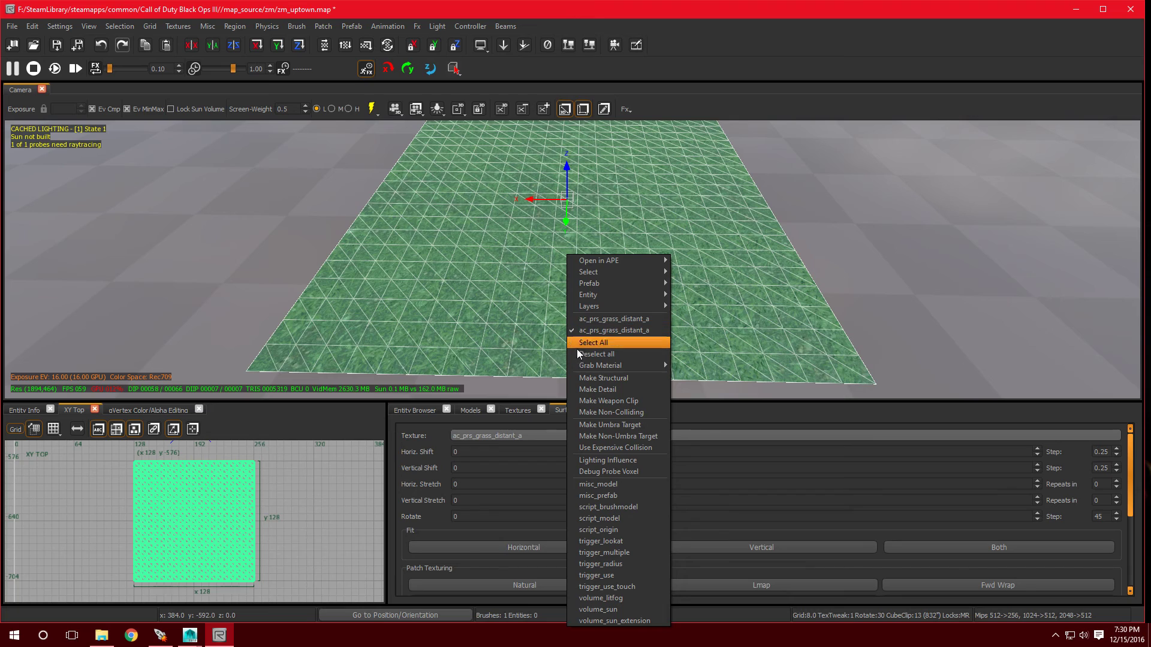
Apply t7_rubble_brick_shingles_01_blend to the patch, then deselect it and view it from farther back
{"action": "left_click", "coordinate": [513, 408]}
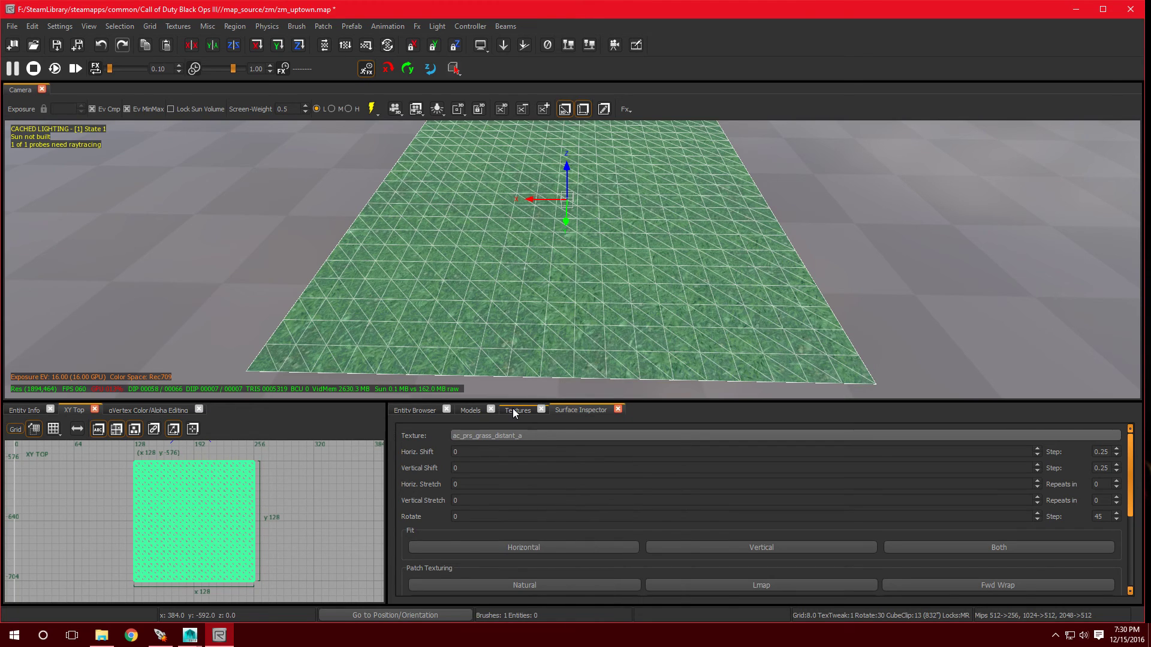
{"action": "left_click", "coordinate": [512, 408]}
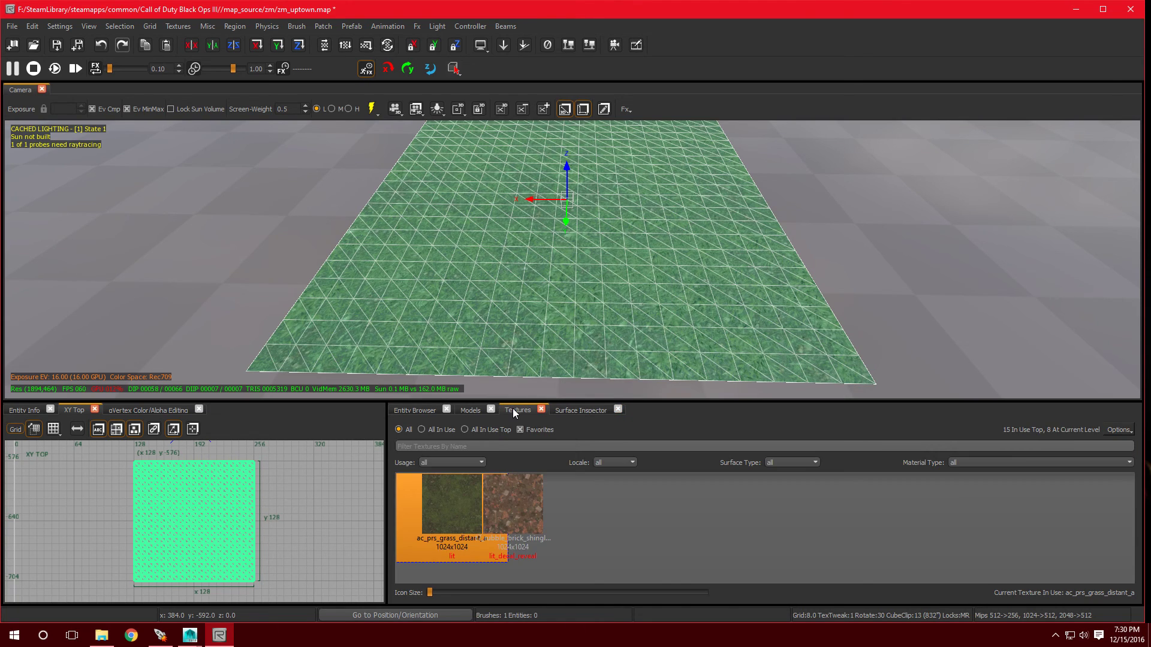
{"action": "left_click", "coordinate": [513, 502]}
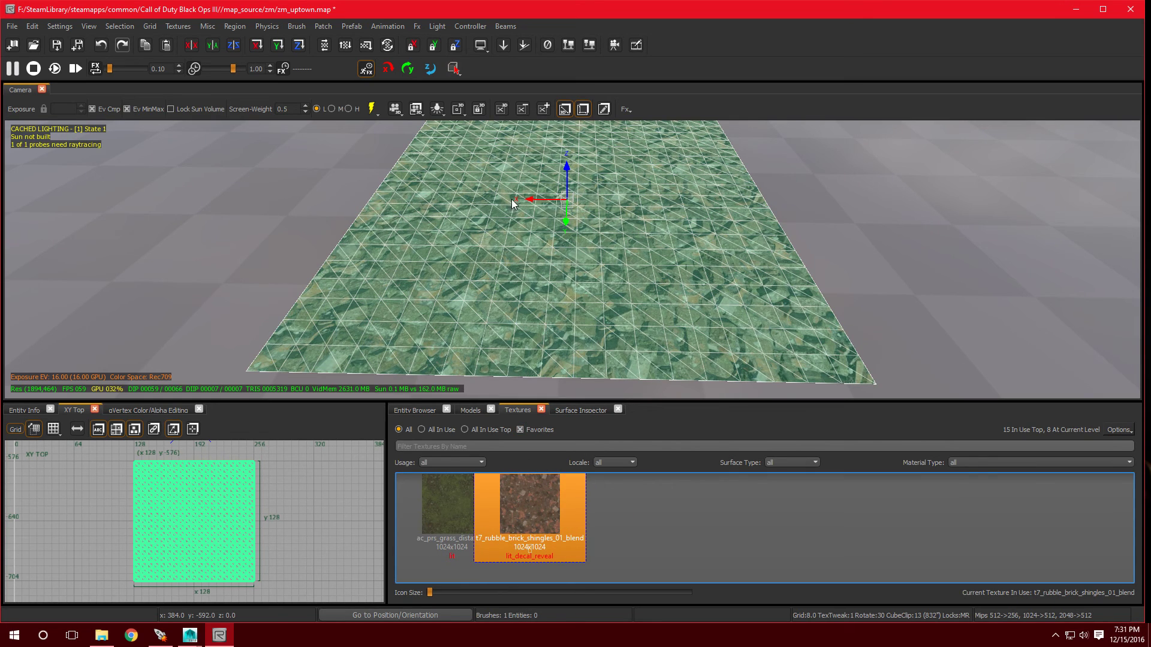
{"action": "key", "text": "Escape"}
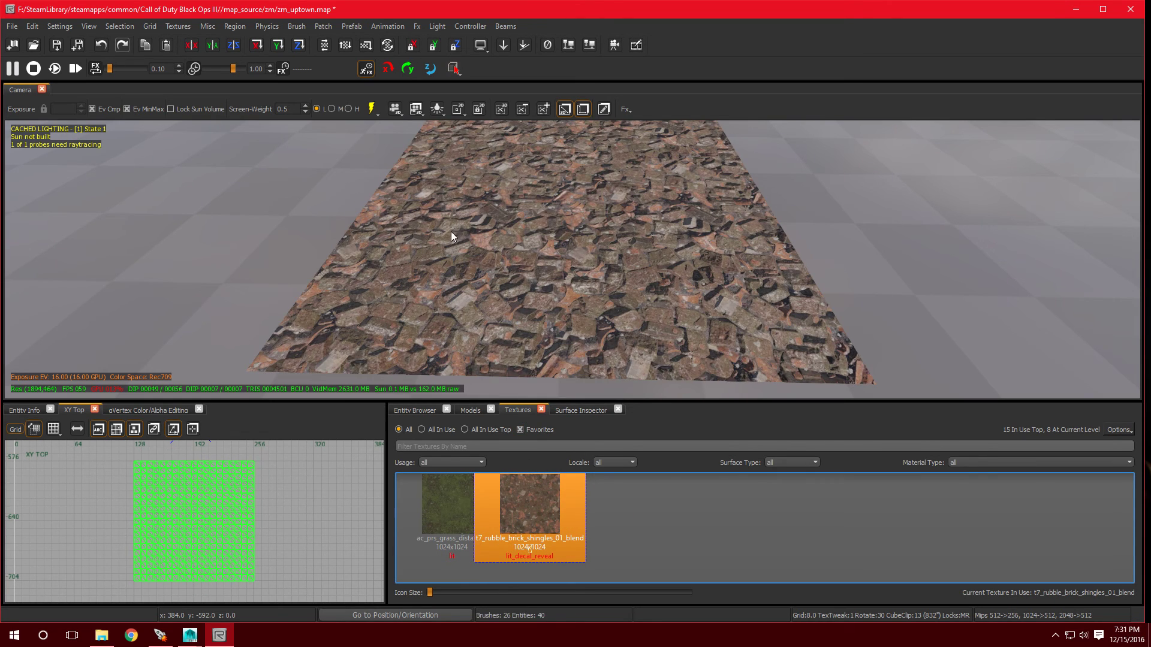
{"action": "mouse_move", "coordinate": [475, 228]}
{"action": "right_mouse_down"}
{"action": "mouse_move", "coordinate": [475, 282]}
{"action": "mouse_move", "coordinate": [475, 216]}
{"action": "mouse_move", "coordinate": [477, 257]}
{"action": "mouse_move", "coordinate": [475, 227]}
{"action": "right_mouse_up"}
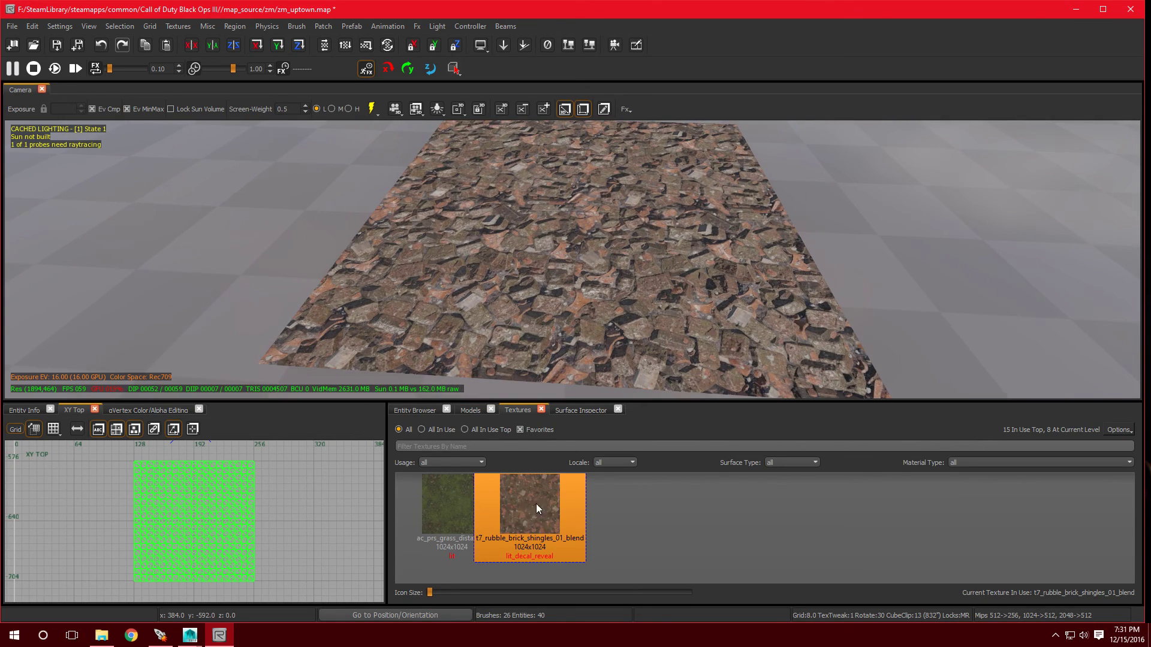
{"action": "right_click", "coordinate": [569, 227]}
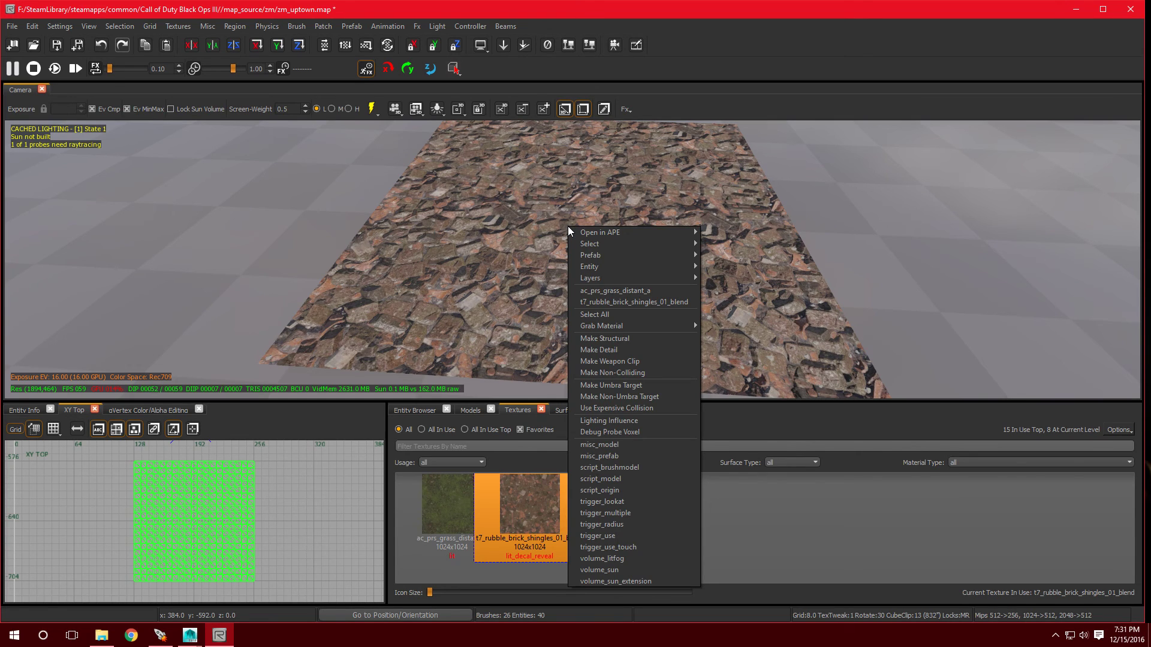
Select the patch by its grass material, then turn that selection back off
{"action": "mouse_move", "coordinate": [593, 268]}
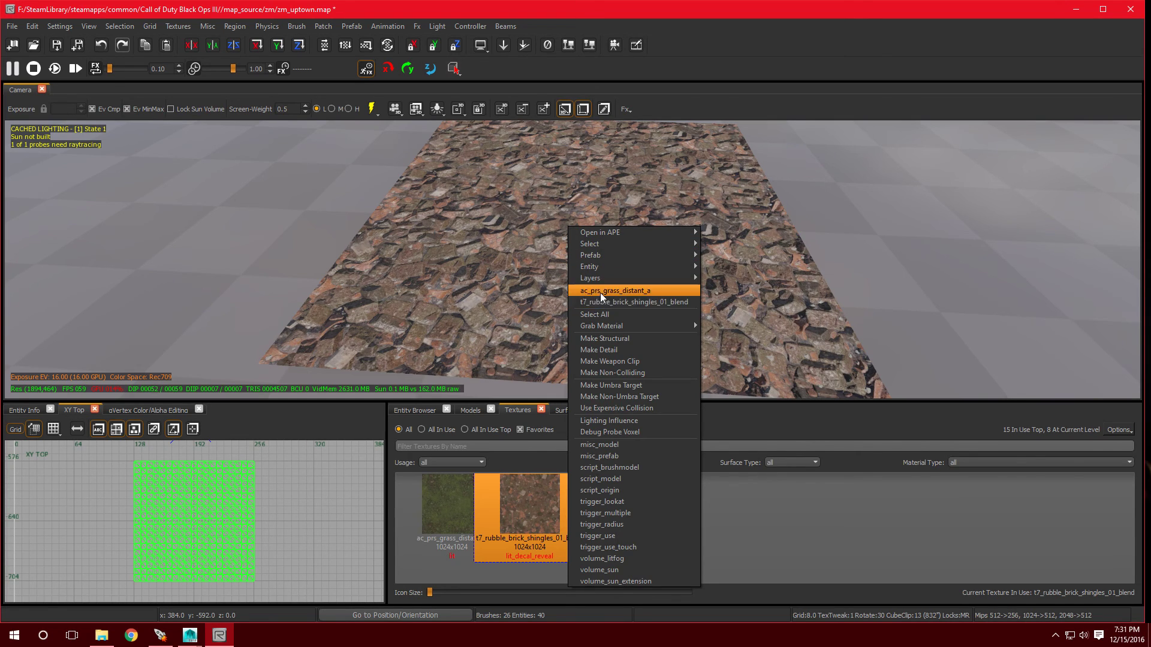
{"action": "left_click", "coordinate": [594, 290]}
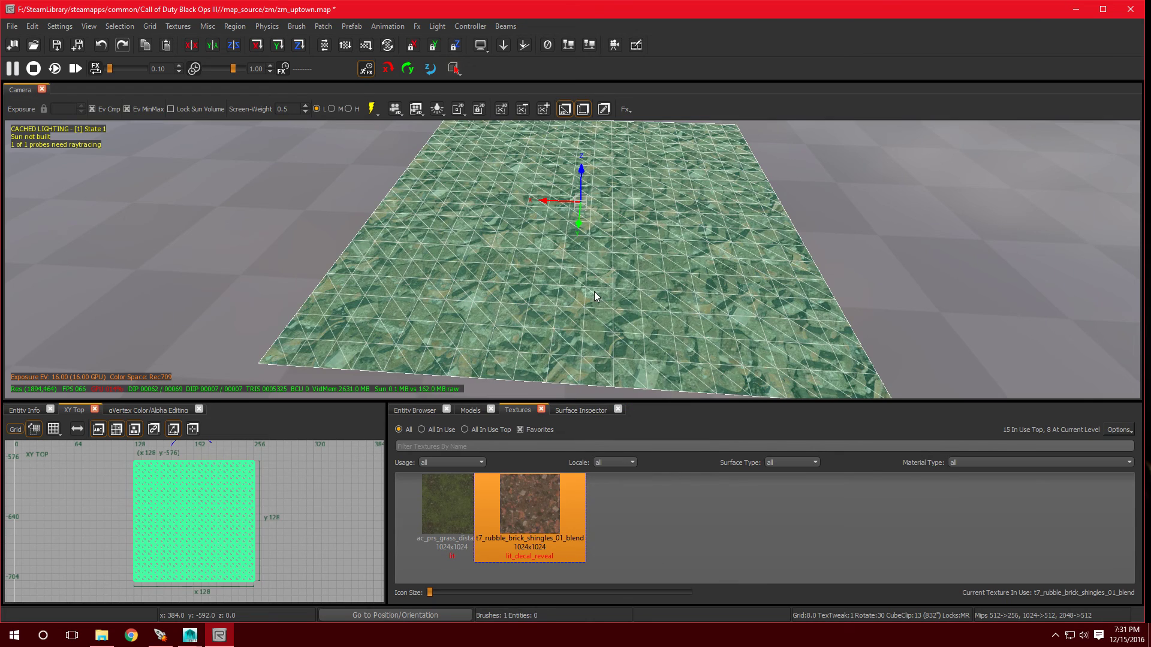
{"action": "right_click", "coordinate": [552, 271]}
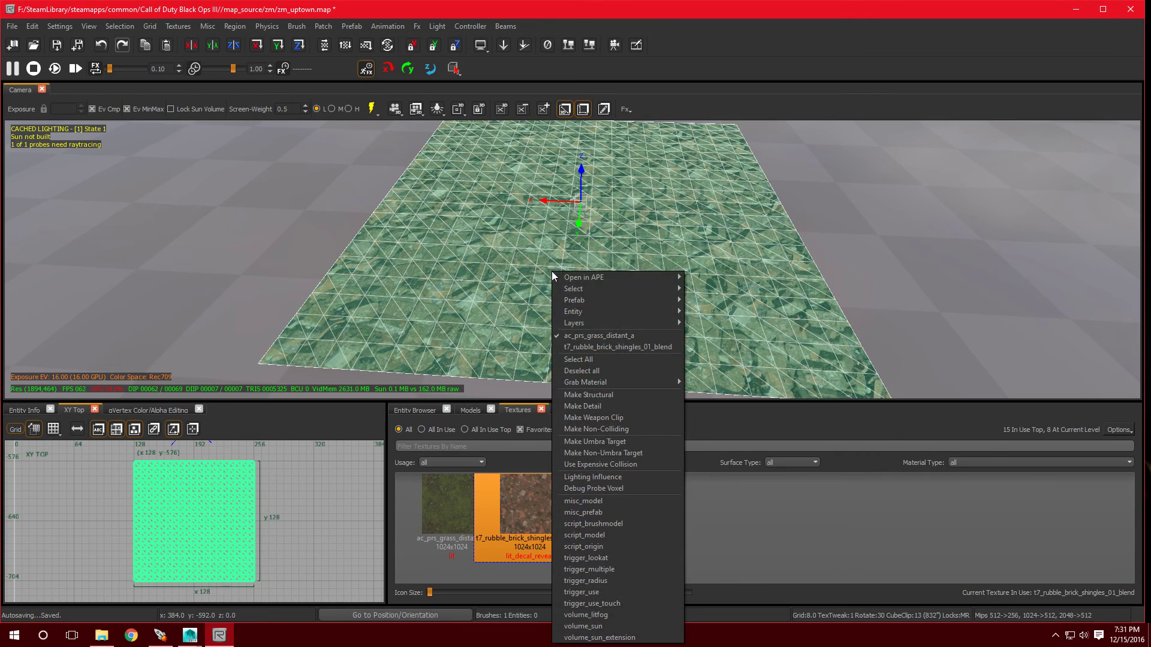
{"action": "left_click", "coordinate": [592, 337]}
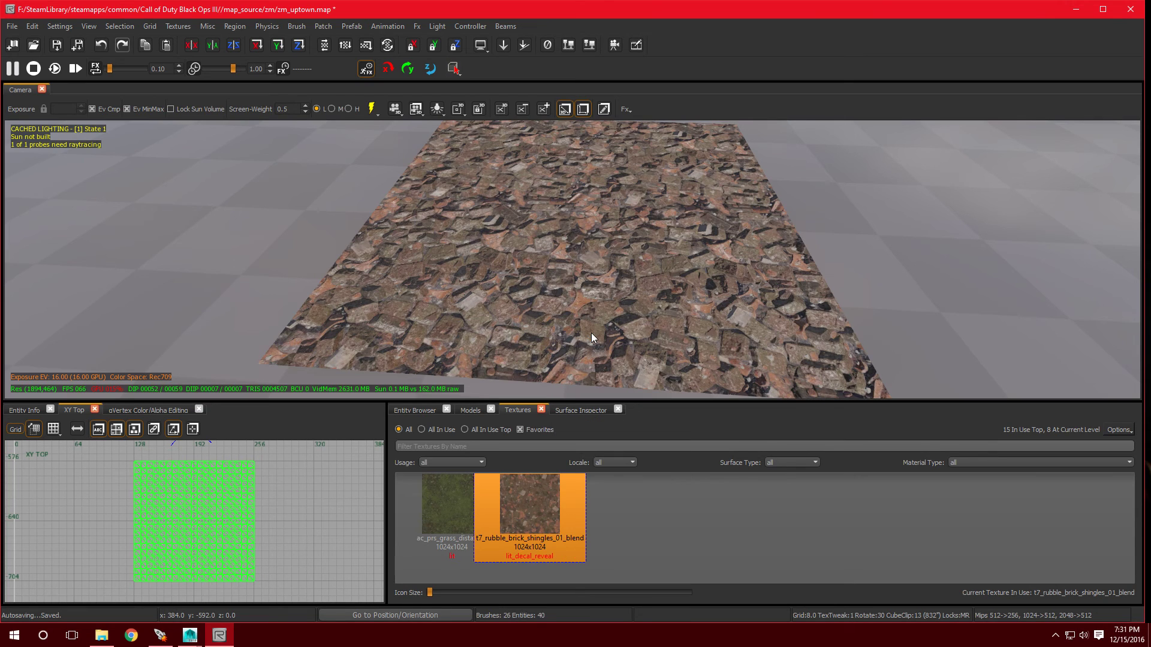
Select the patch by its t7_rubble_brick_shingles_01_blend material and switch to vertex editing
{"action": "right_click", "coordinate": [544, 279]}
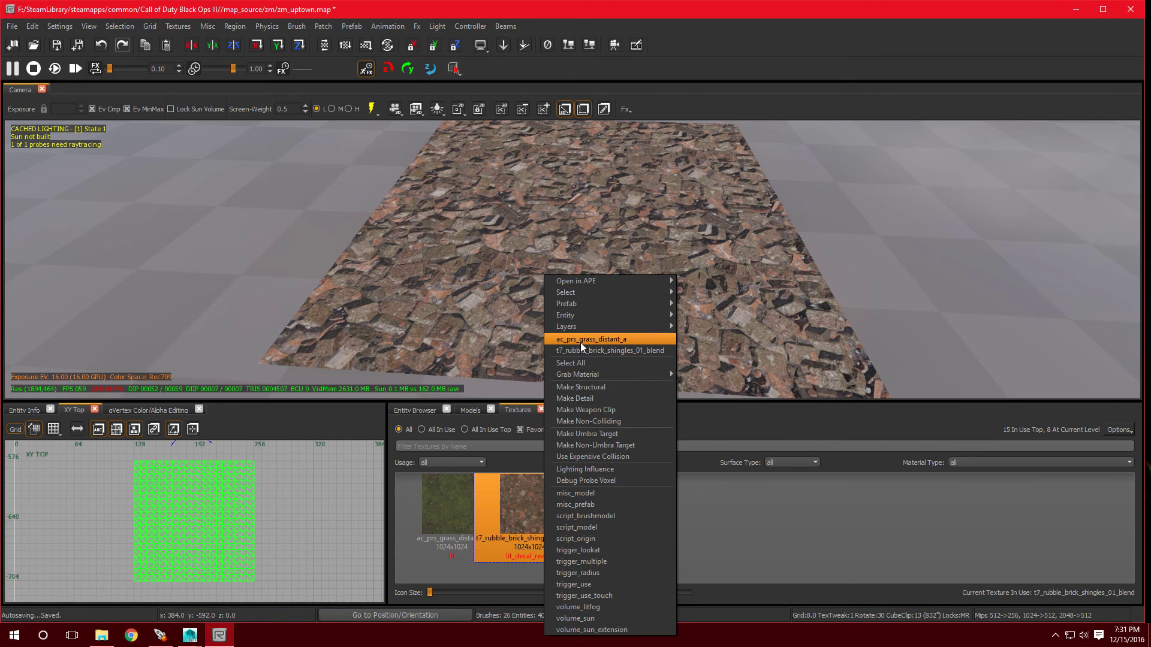
{"action": "left_click", "coordinate": [651, 351]}
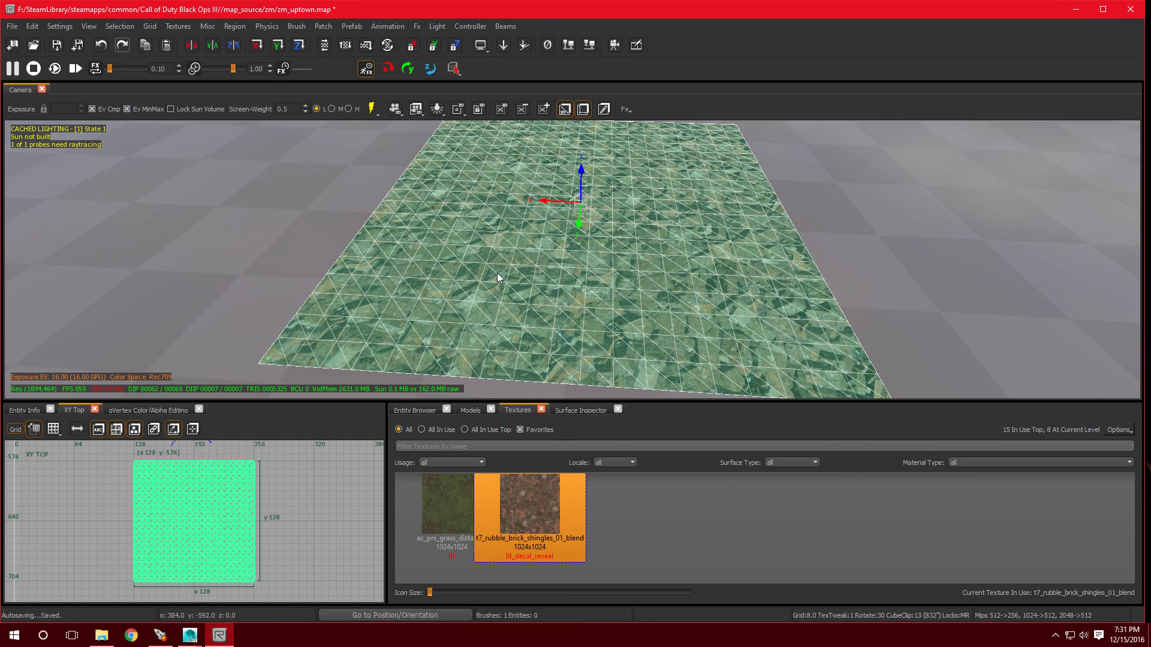
{"action": "key", "text": "v"}
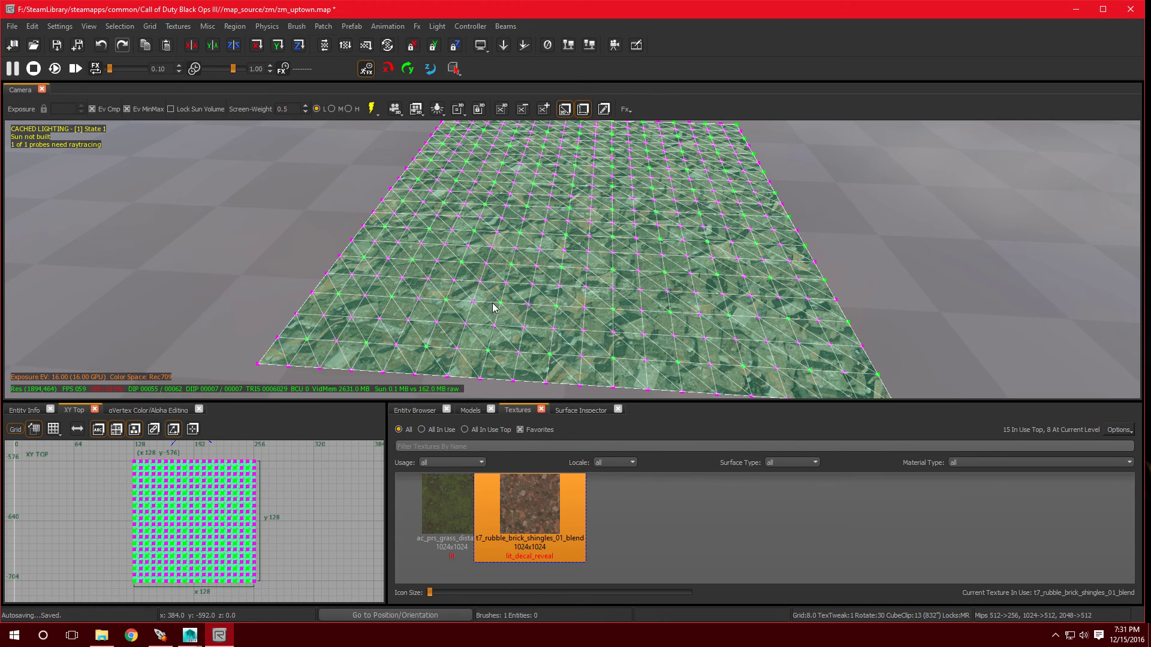
Zoom the camera out and open the Vertex Color/Alpha Editing settings, showing alpha 255
{"action": "scroll", "coordinate": [493, 307], "scroll_direction": "down", "scroll_amount": 5}
{"action": "scroll", "coordinate": [493, 308], "scroll_direction": "up", "scroll_amount": 3}
{"action": "scroll", "coordinate": [493, 307], "scroll_direction": "down", "scroll_amount": 3}
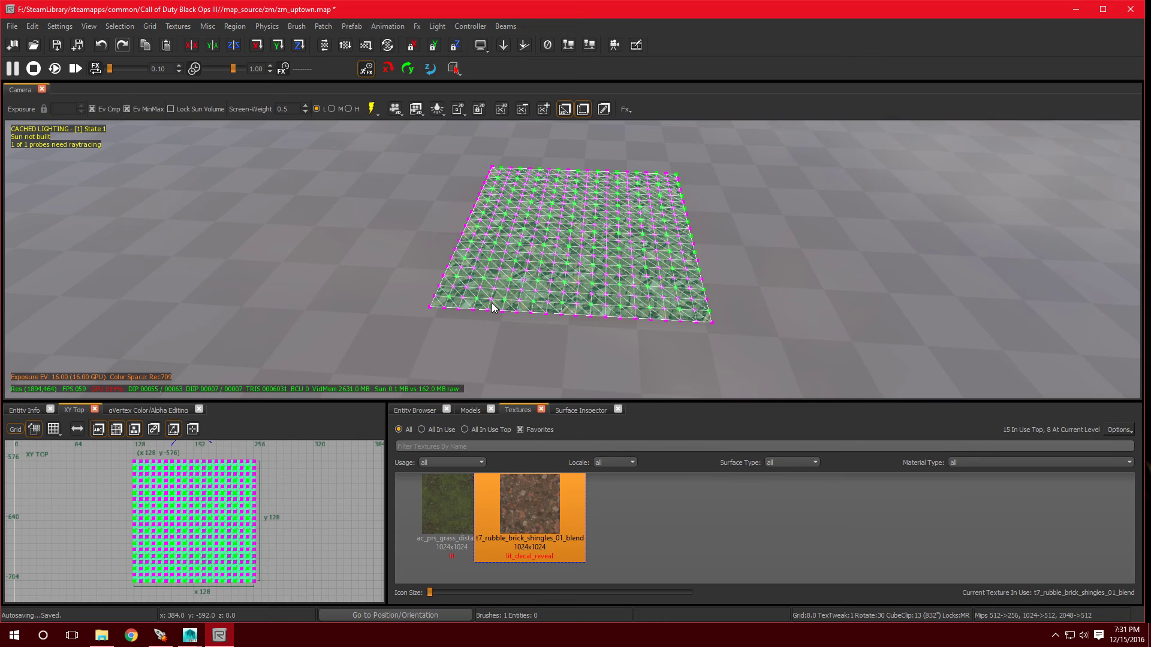
{"action": "key", "text": "g"}
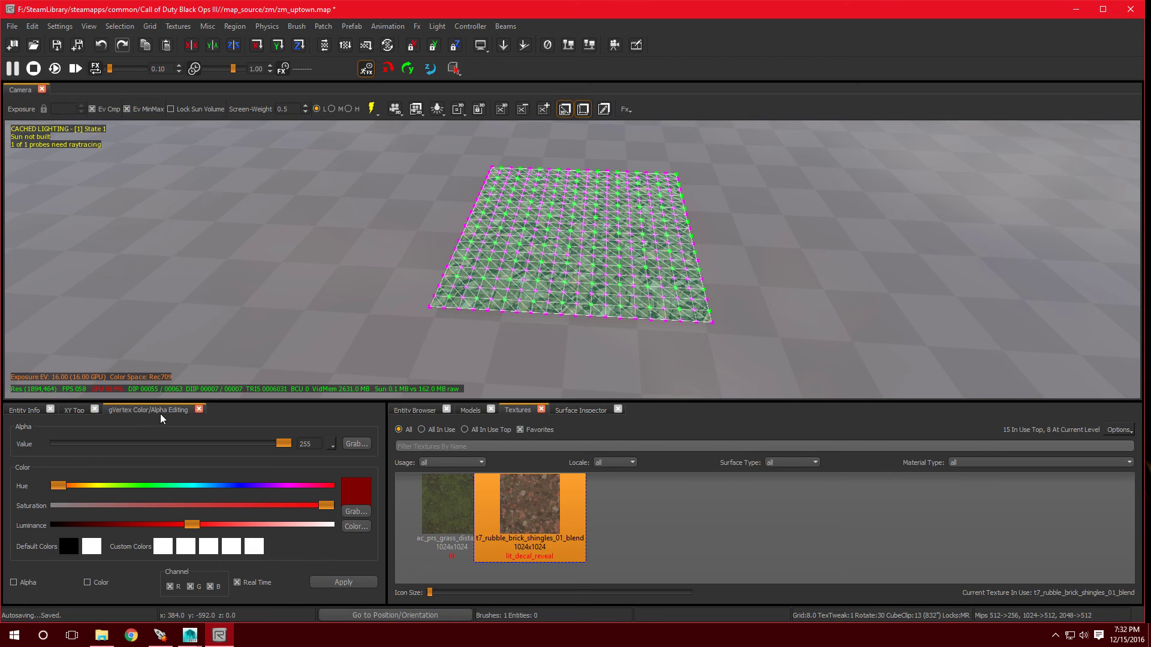
Tick the Alpha checkbox so vertex painting affects alpha instead of colour
{"action": "left_click", "coordinate": [14, 583]}
{"action": "mouse_move", "coordinate": [416, 295]}
{"action": "right_mouse_down"}
{"action": "mouse_move", "coordinate": [417, 273]}
{"action": "mouse_move", "coordinate": [416, 317]}
{"action": "mouse_move", "coordinate": [416, 296]}
{"action": "right_mouse_up"}
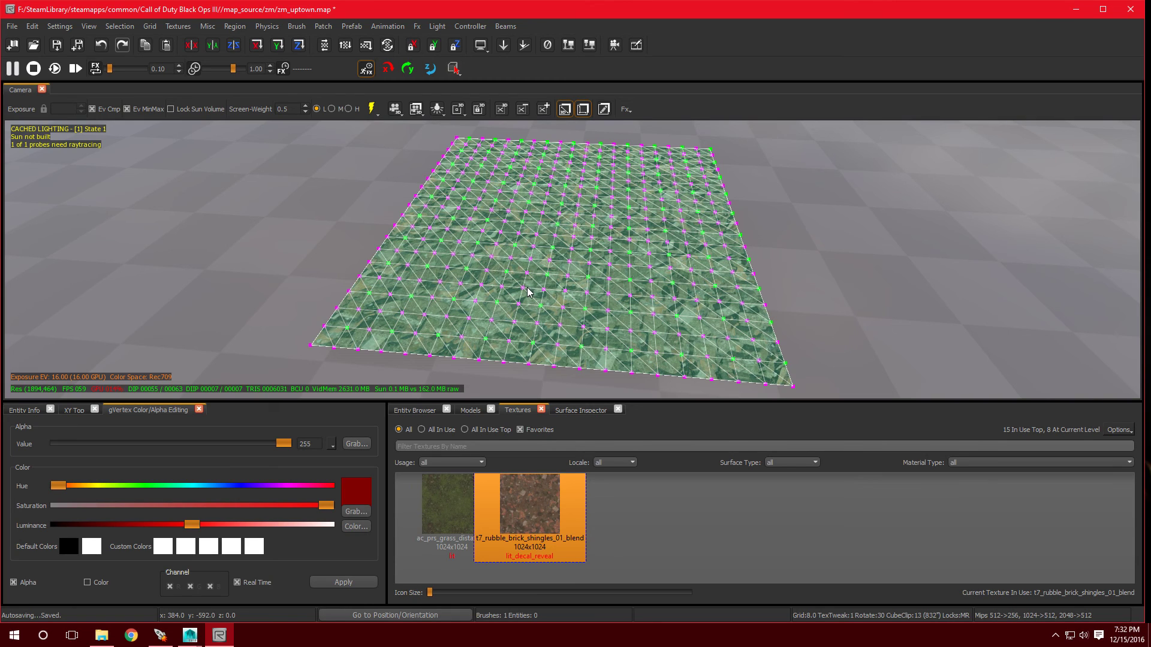
{"action": "key", "text": "v"}
{"action": "key", "text": "v"}
{"action": "left_click_drag", "start_coordinate": [251, 234], "coordinate": [461, 367]}
{"action": "left_click_drag", "start_coordinate": [386, 137], "coordinate": [575, 287]}
{"action": "left_click_drag", "start_coordinate": [302, 276], "coordinate": [382, 373]}
{"action": "left_click_drag", "start_coordinate": [368, 239], "coordinate": [450, 292]}
{"action": "left_click_drag", "start_coordinate": [285, 307], "coordinate": [383, 379]}
{"action": "left_click_drag", "start_coordinate": [634, 190], "coordinate": [700, 239]}
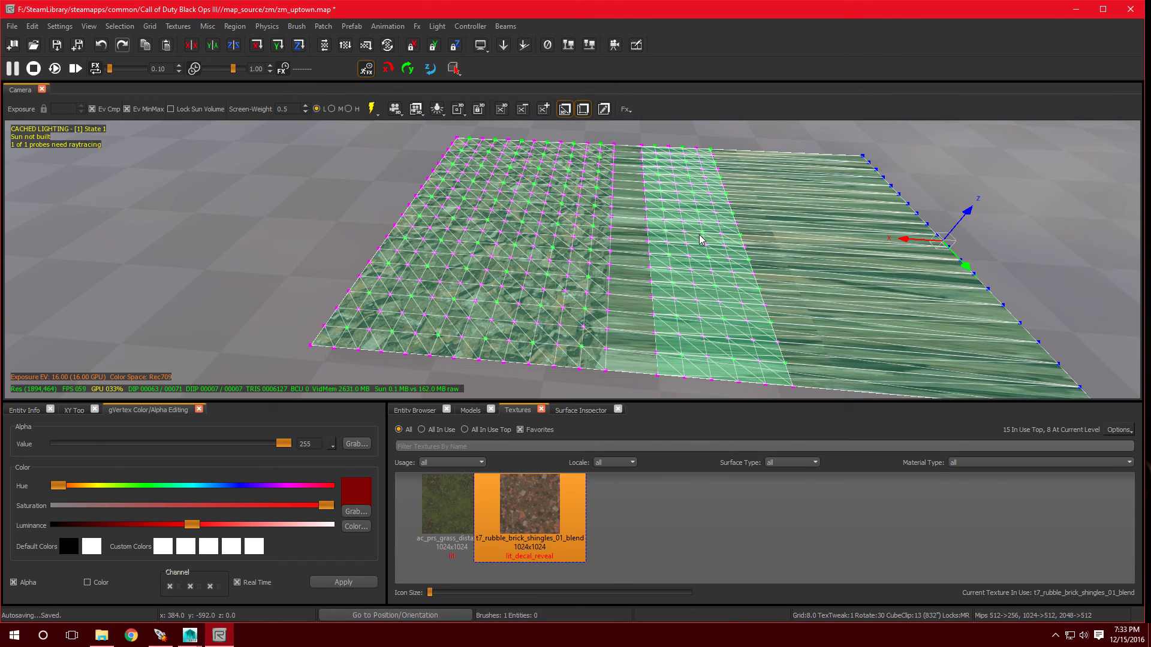
{"action": "key", "text": "ctrl+z"}
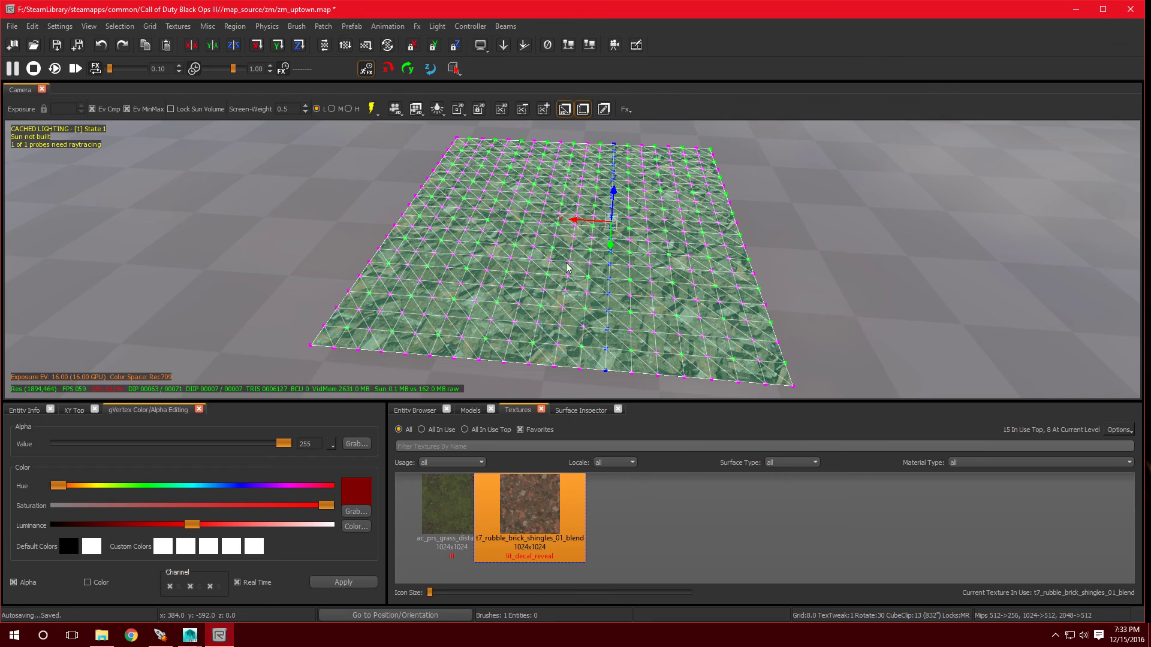
Select four vertex columns, a row and three diagonal lines of vertices on the patch
{"action": "left_click", "coordinate": [311, 347]}
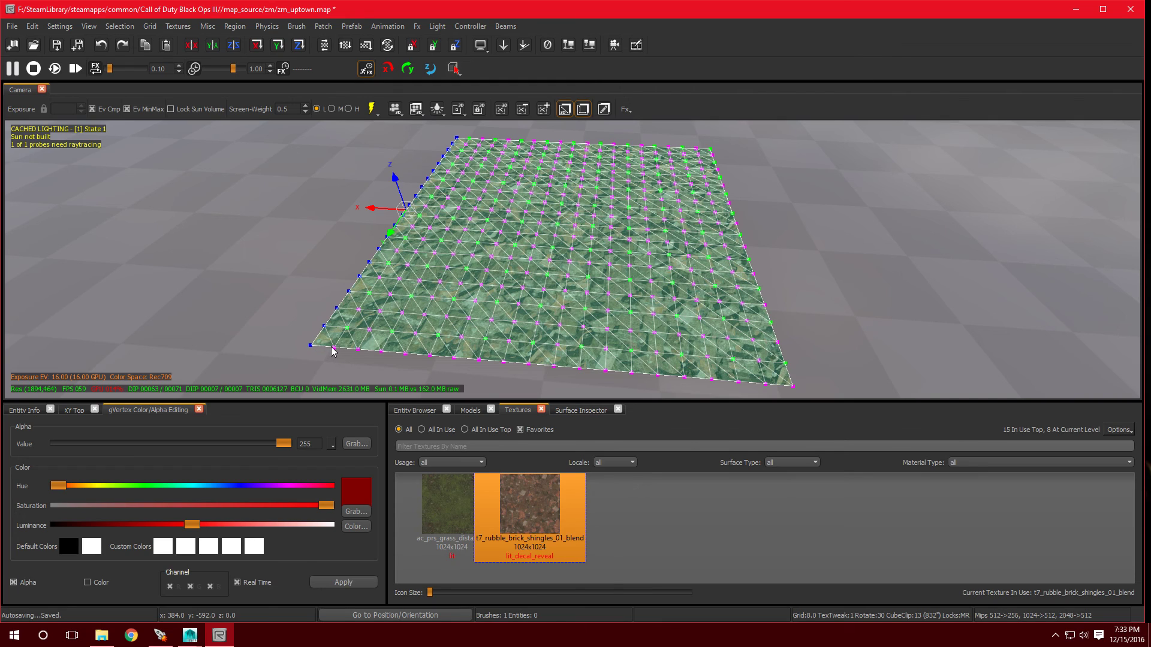
{"action": "left_click", "coordinate": [332, 348]}
{"action": "left_click", "coordinate": [358, 350]}
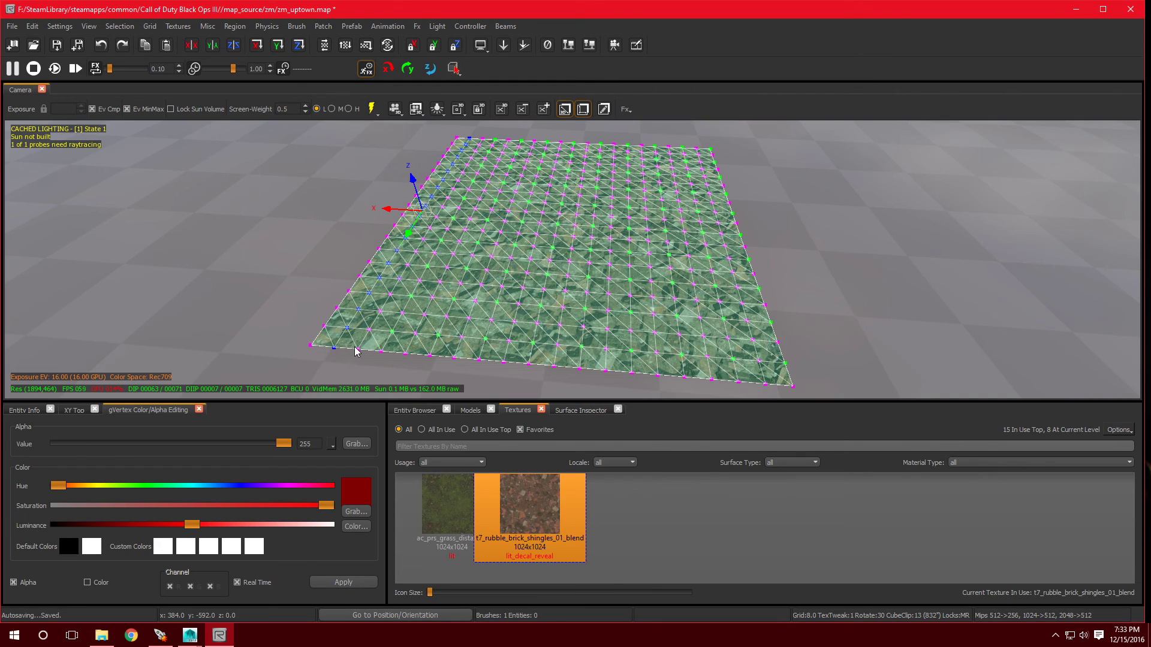
{"action": "left_click", "coordinate": [401, 315]}
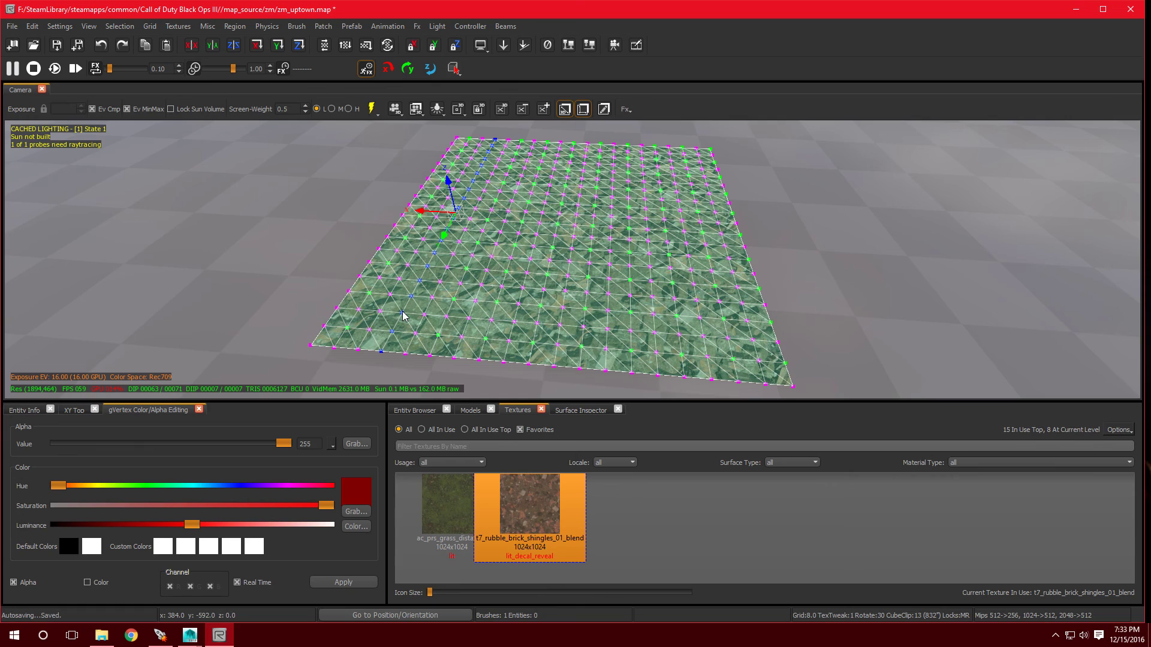
{"action": "left_click", "coordinate": [401, 311], "text": "alt"}
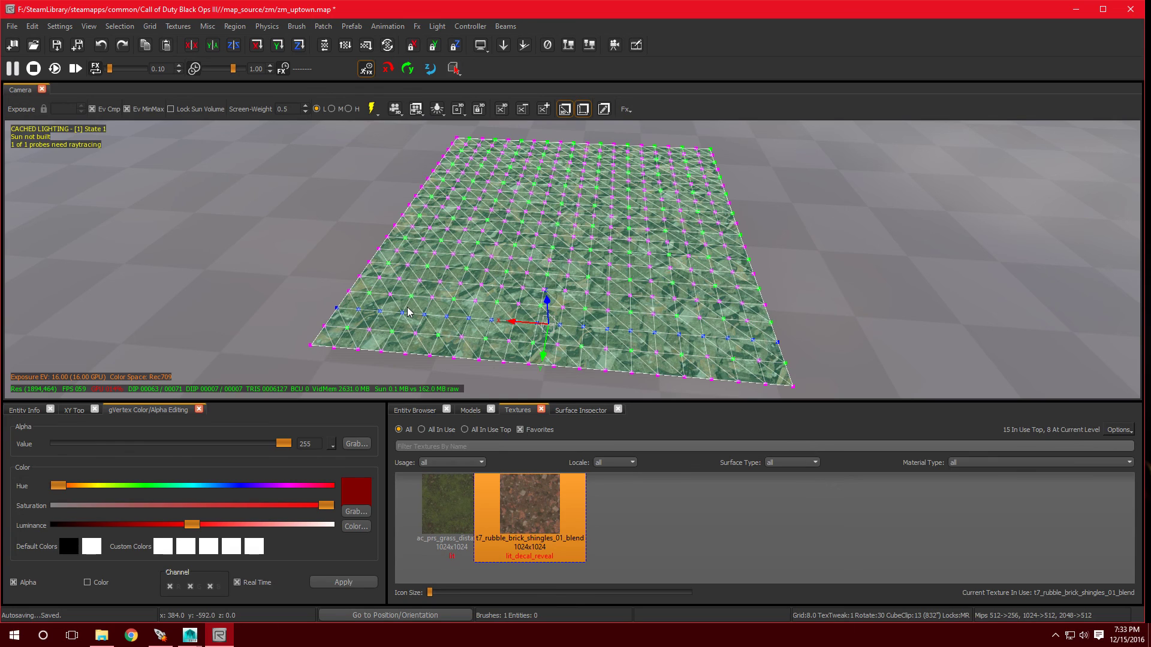
{"action": "left_click", "coordinate": [372, 296], "text": "shift"}
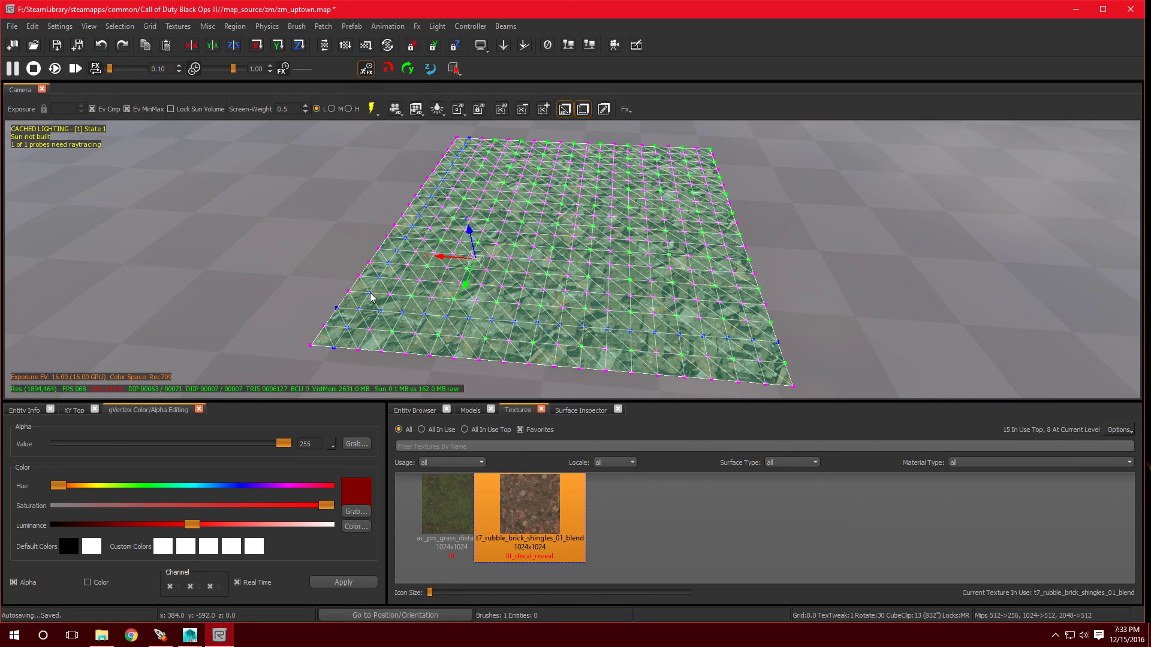
{"action": "left_click", "coordinate": [418, 284], "text": "shift"}
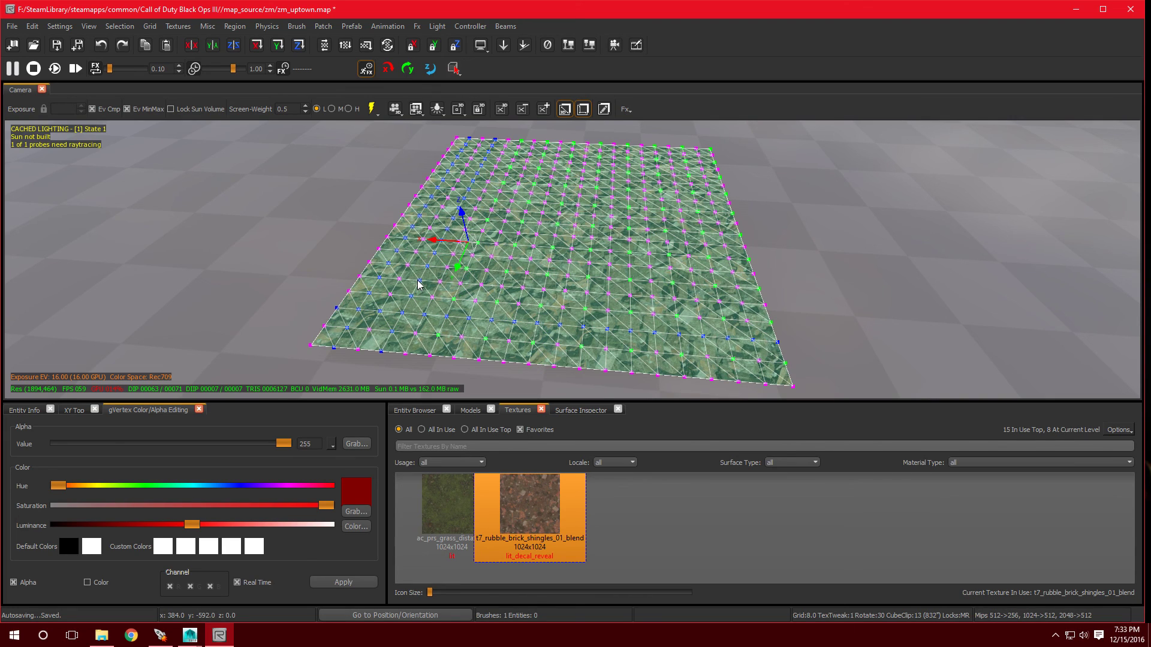
{"action": "left_click", "coordinate": [543, 291], "text": "shift"}
Box-select more edge vertices, including the upper-right ones, and bring the camera closer
{"action": "left_click_drag", "start_coordinate": [606, 214], "coordinate": [679, 283]}
{"action": "left_click_drag", "start_coordinate": [622, 165], "coordinate": [686, 198]}
{"action": "left_click_drag", "start_coordinate": [692, 271], "coordinate": [735, 329]}
{"action": "mouse_move", "coordinate": [495, 270]}
{"action": "right_mouse_down"}
{"action": "mouse_move", "coordinate": [495, 246]}
{"action": "mouse_move", "coordinate": [455, 249]}
{"action": "mouse_move", "coordinate": [470, 300]}
{"action": "mouse_move", "coordinate": [519, 294]}
{"action": "mouse_move", "coordinate": [569, 320]}
{"action": "mouse_move", "coordinate": [516, 294]}
{"action": "mouse_move", "coordinate": [471, 233]}
{"action": "mouse_move", "coordinate": [492, 300]}
{"action": "mouse_move", "coordinate": [500, 272]}
{"action": "right_mouse_up"}
{"action": "right_click_drag", "start_coordinate": [401, 285], "coordinate": [396, 284]}
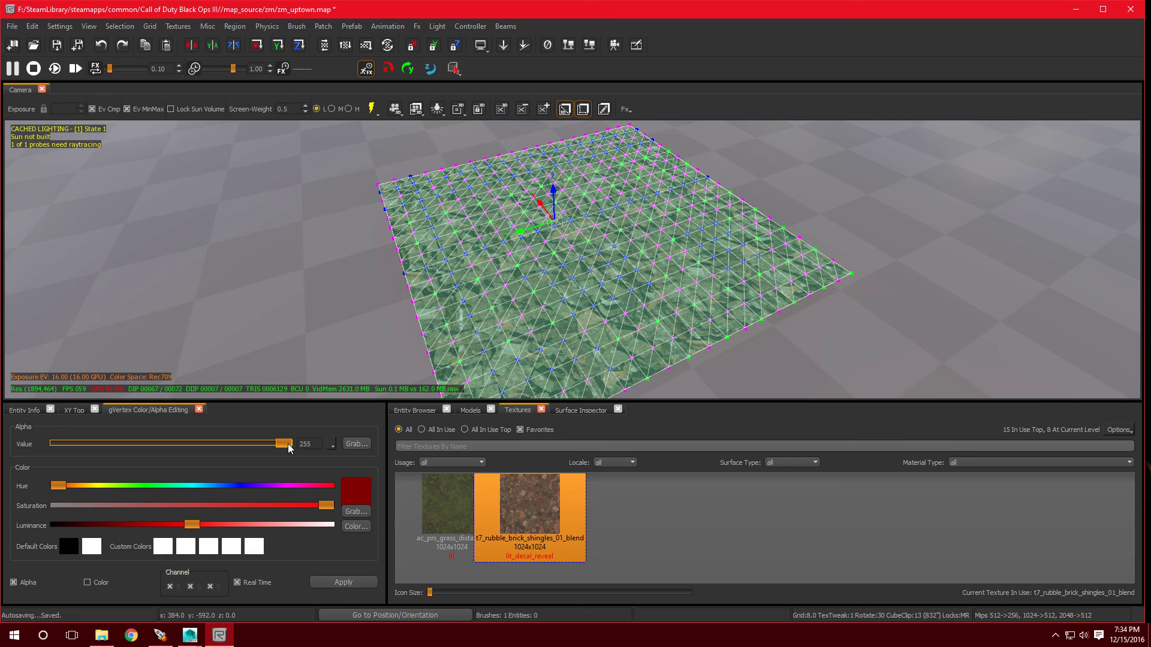
Apply alpha 0 to the selected vertices, deselect, and orbit to inspect the revealed rubble
{"action": "left_click_drag", "start_coordinate": [288, 444], "coordinate": [334, 455]}
{"action": "left_click_drag", "start_coordinate": [284, 445], "coordinate": [49, 460]}
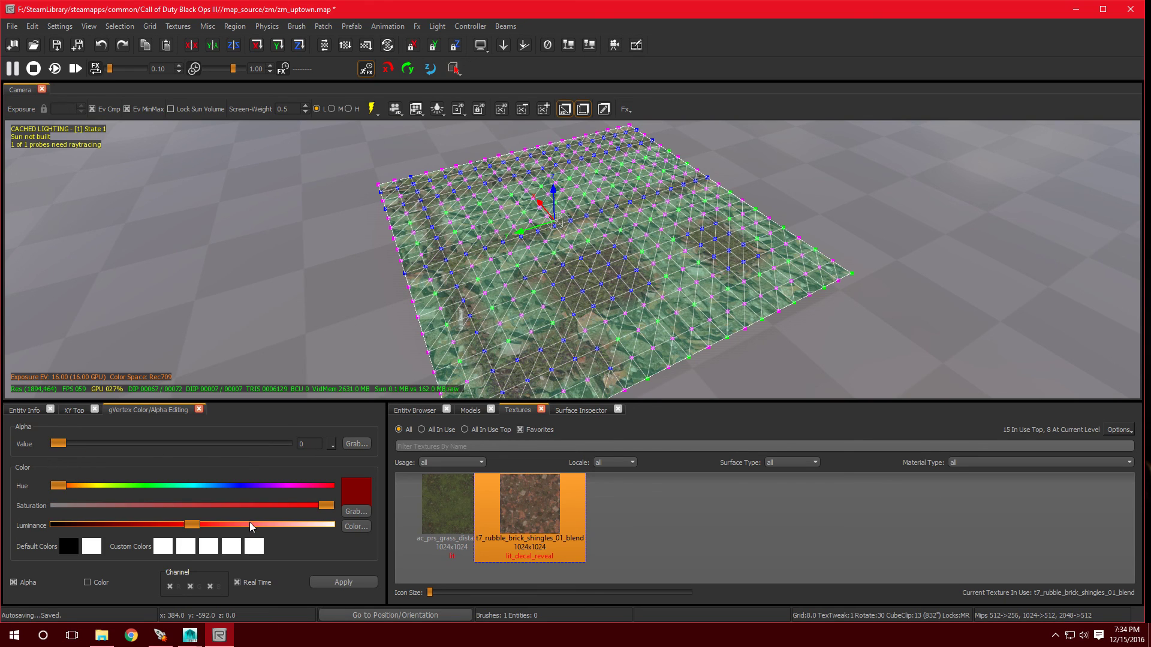
{"action": "left_click", "coordinate": [356, 580]}
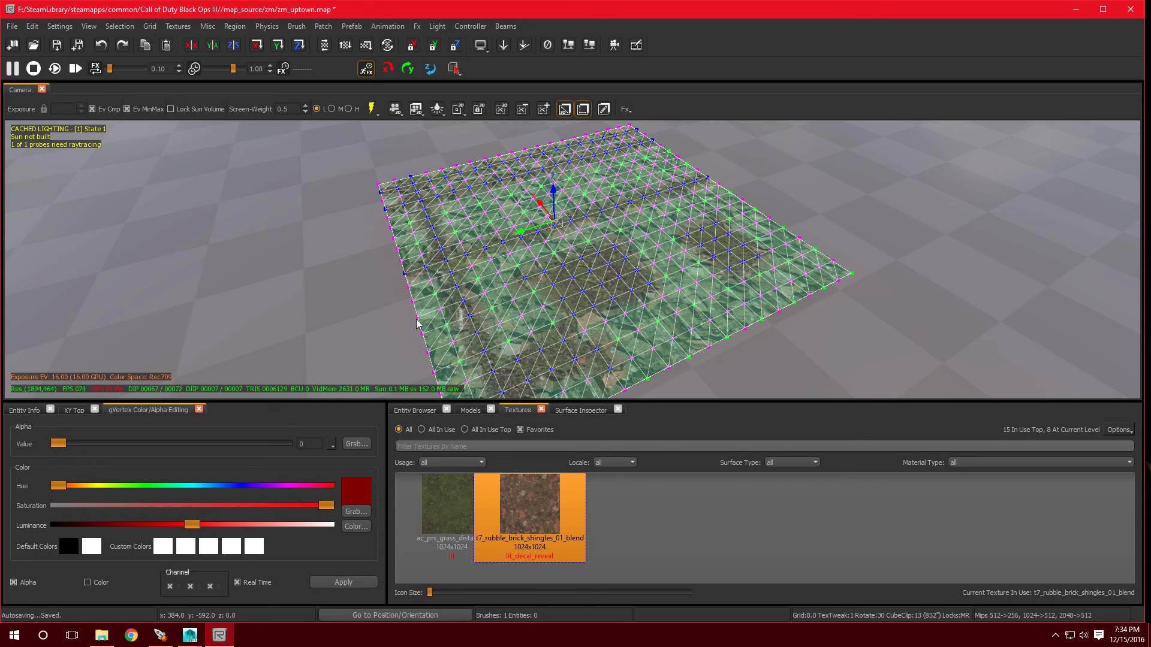
{"action": "key", "text": "Escape"}
{"action": "right_click_drag", "start_coordinate": [383, 310], "coordinate": [357, 304]}
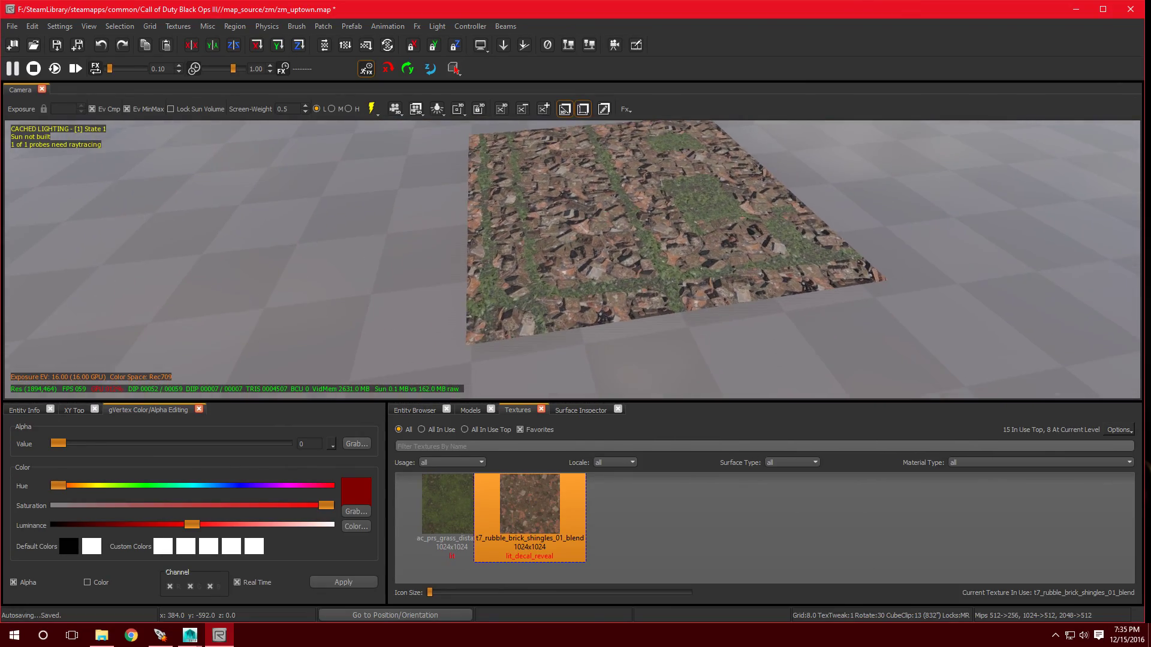
{"action": "right_click", "coordinate": [545, 235]}
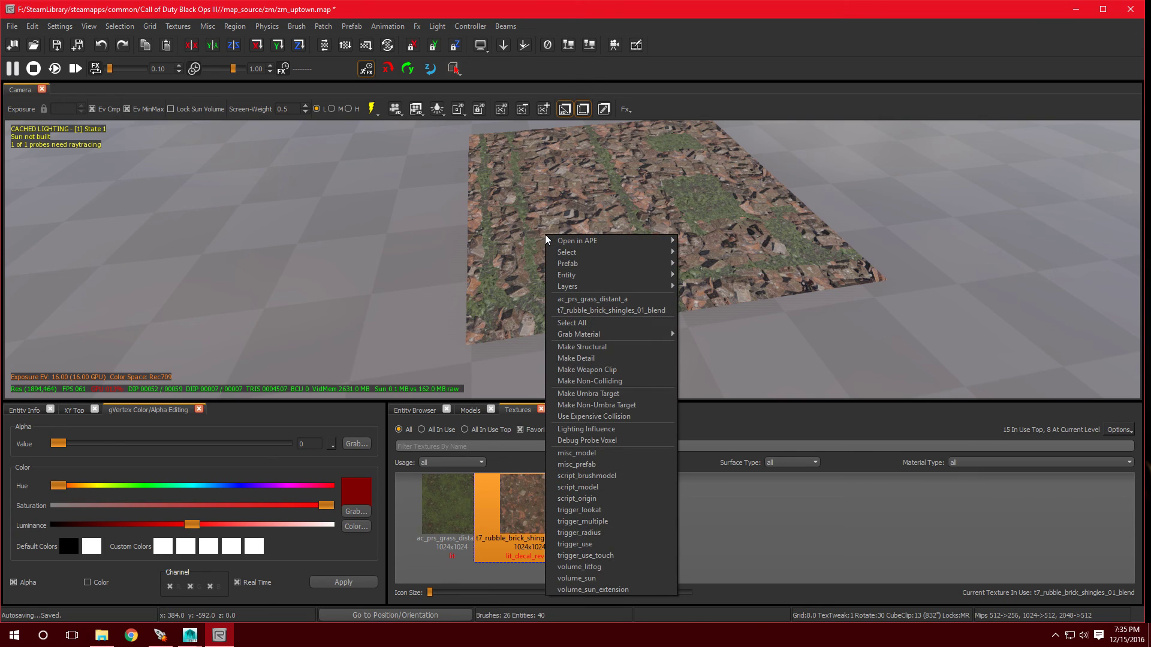
Select all of the rubble blend patch's vertices and set their alpha to 105
{"action": "left_click", "coordinate": [584, 311]}
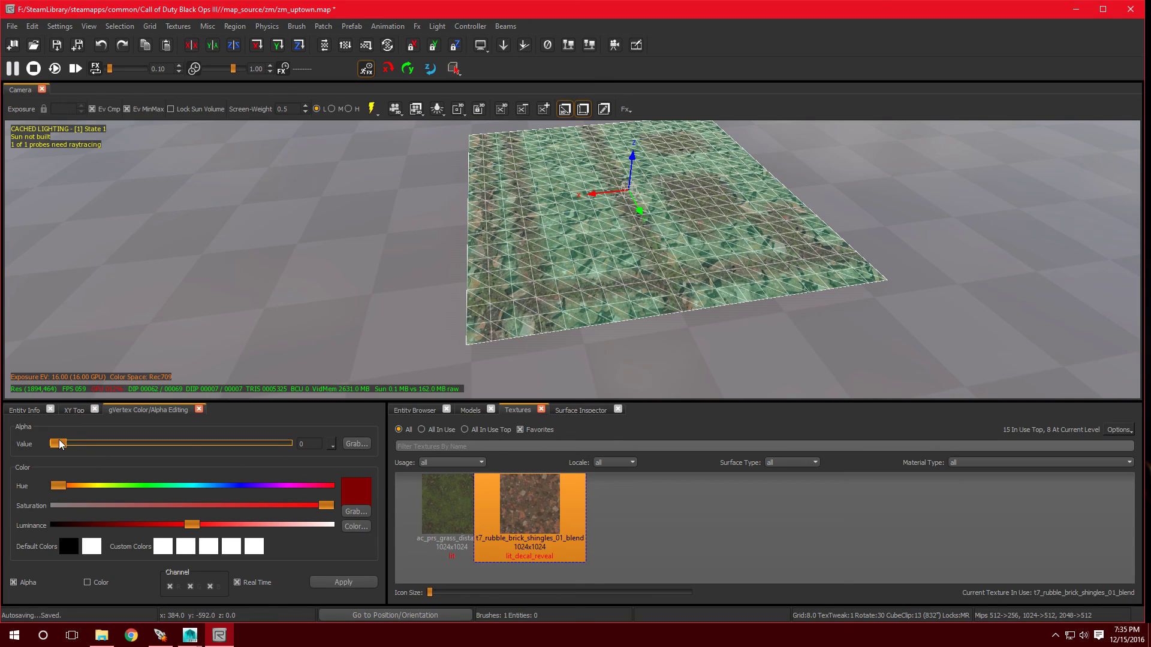
{"action": "key", "text": "v"}
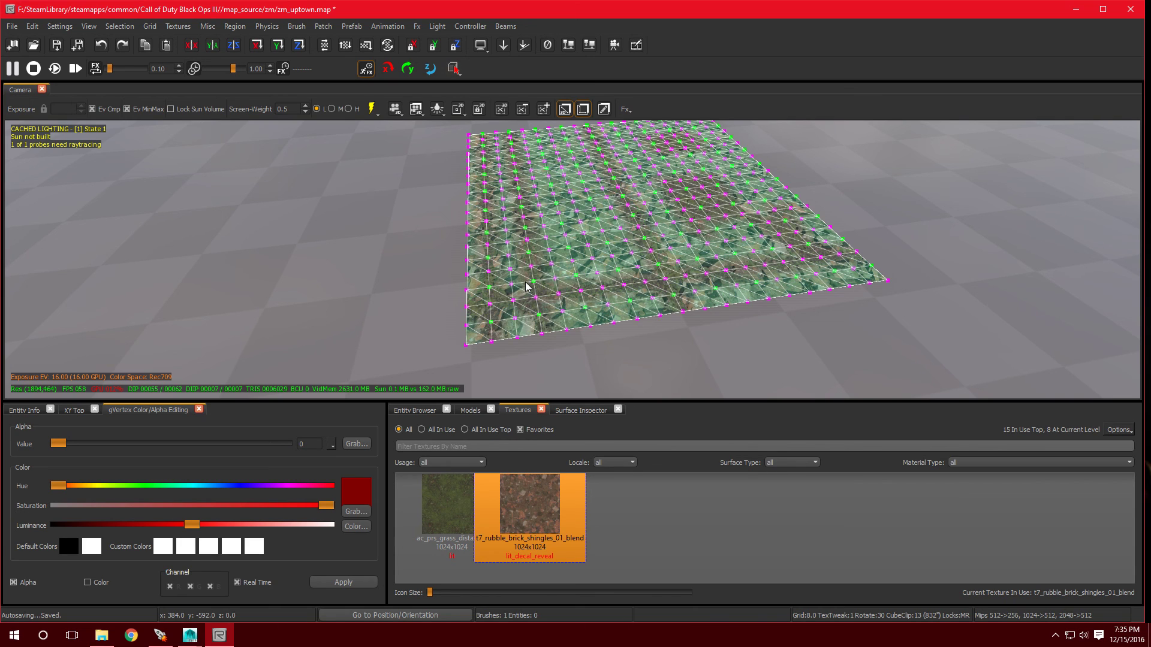
{"action": "scroll", "coordinate": [530, 275], "scroll_direction": "down", "scroll_amount": 4}
{"action": "left_click_drag", "start_coordinate": [486, 171], "coordinate": [725, 321]}
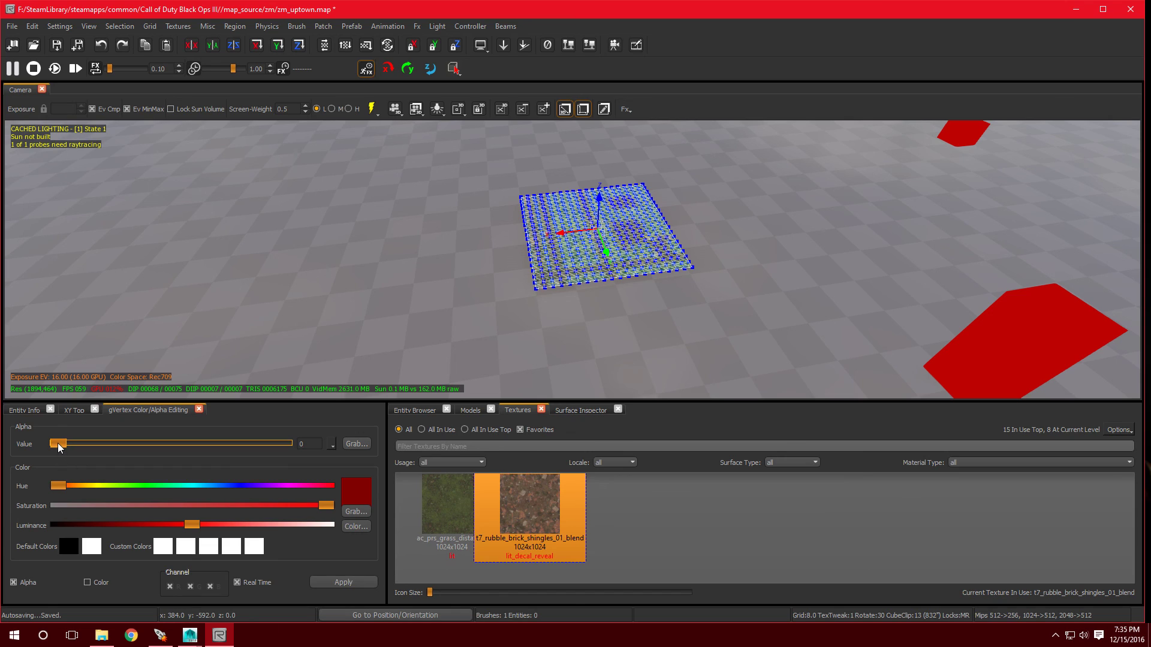
{"action": "left_click_drag", "start_coordinate": [59, 445], "coordinate": [151, 448]}
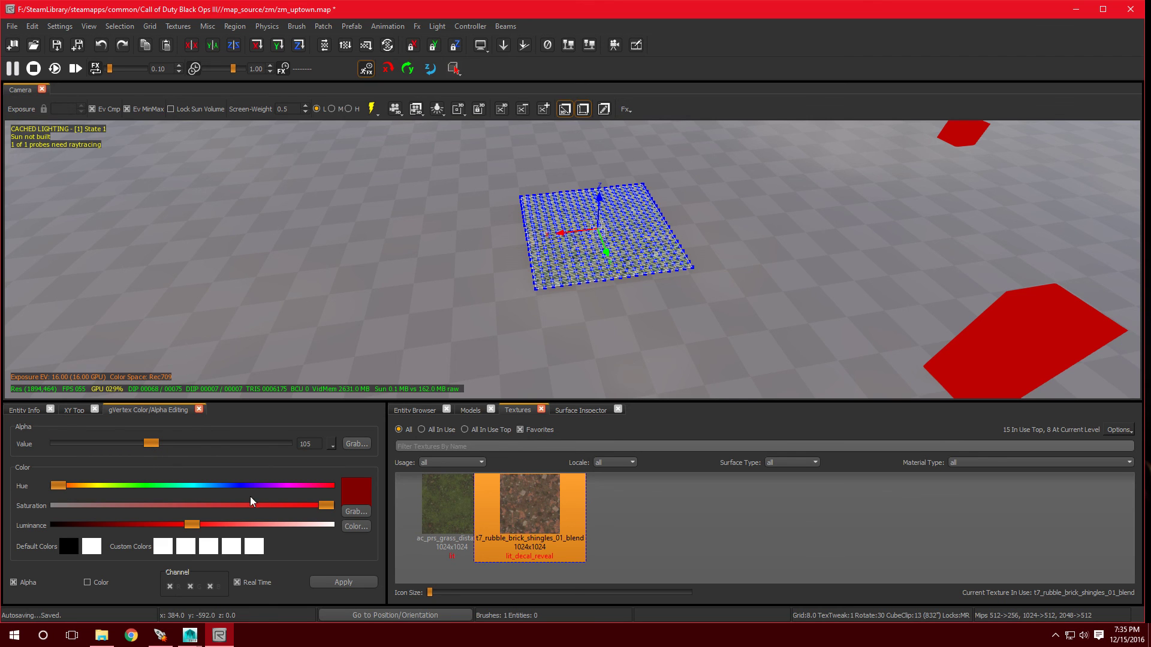
{"action": "key", "text": "Escape"}
{"action": "key", "text": "Escape"}
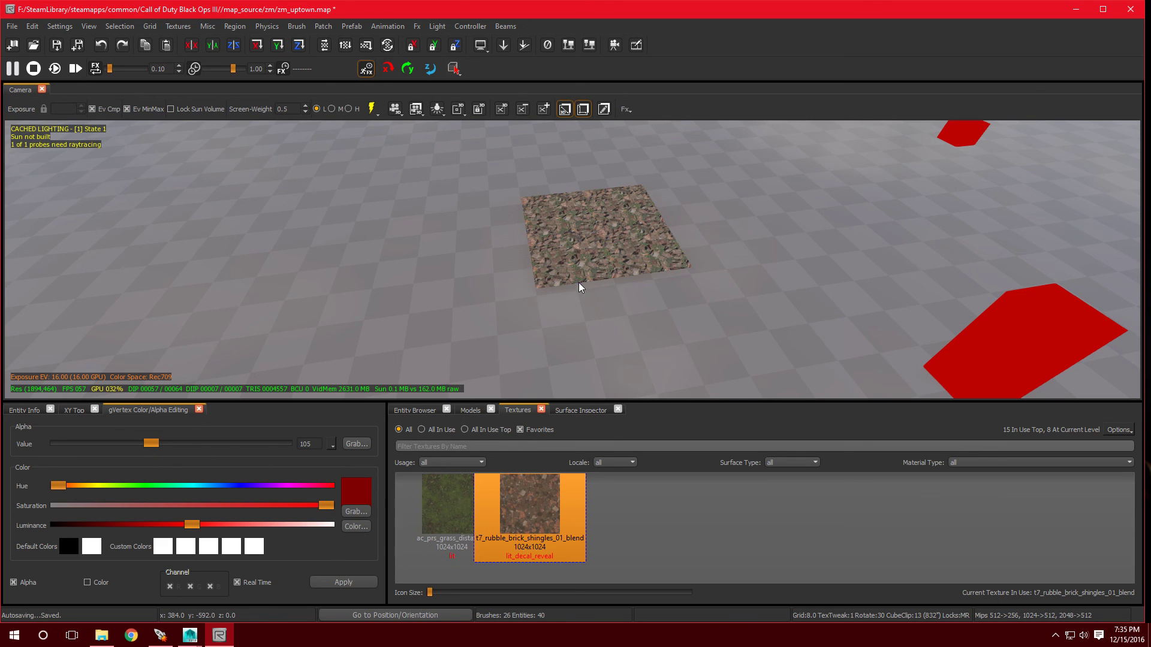
Fly the camera around the patch and back away to view its rubble coverage
{"action": "mouse_move", "coordinate": [579, 284]}
{"action": "right_mouse_down"}
{"action": "mouse_move", "coordinate": [590, 281]}
{"action": "mouse_move", "coordinate": [555, 252]}
{"action": "mouse_move", "coordinate": [560, 279]}
{"action": "mouse_move", "coordinate": [537, 261]}
{"action": "mouse_move", "coordinate": [584, 279]}
{"action": "mouse_move", "coordinate": [557, 269]}
{"action": "mouse_move", "coordinate": [579, 273]}
{"action": "mouse_move", "coordinate": [575, 260]}
{"action": "right_mouse_up"}
{"action": "key", "text": "w"}
{"action": "key", "text": "s"}
{"action": "key", "text": "w"}
{"action": "key", "text": "Down"}
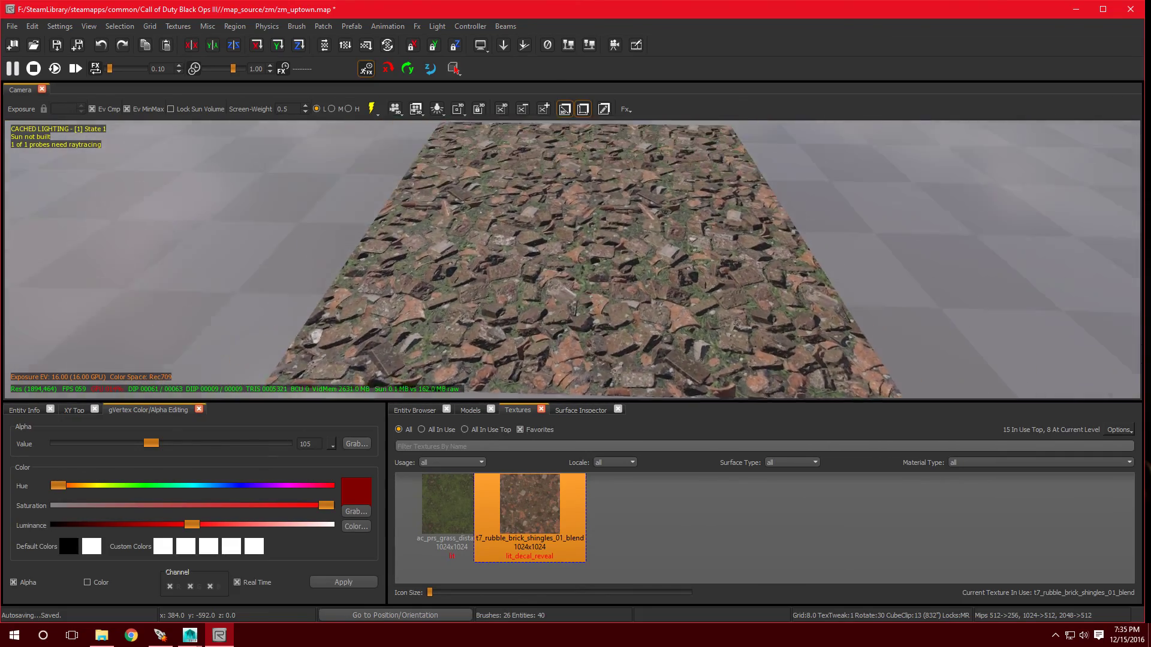
{"action": "key", "text": "Down"}
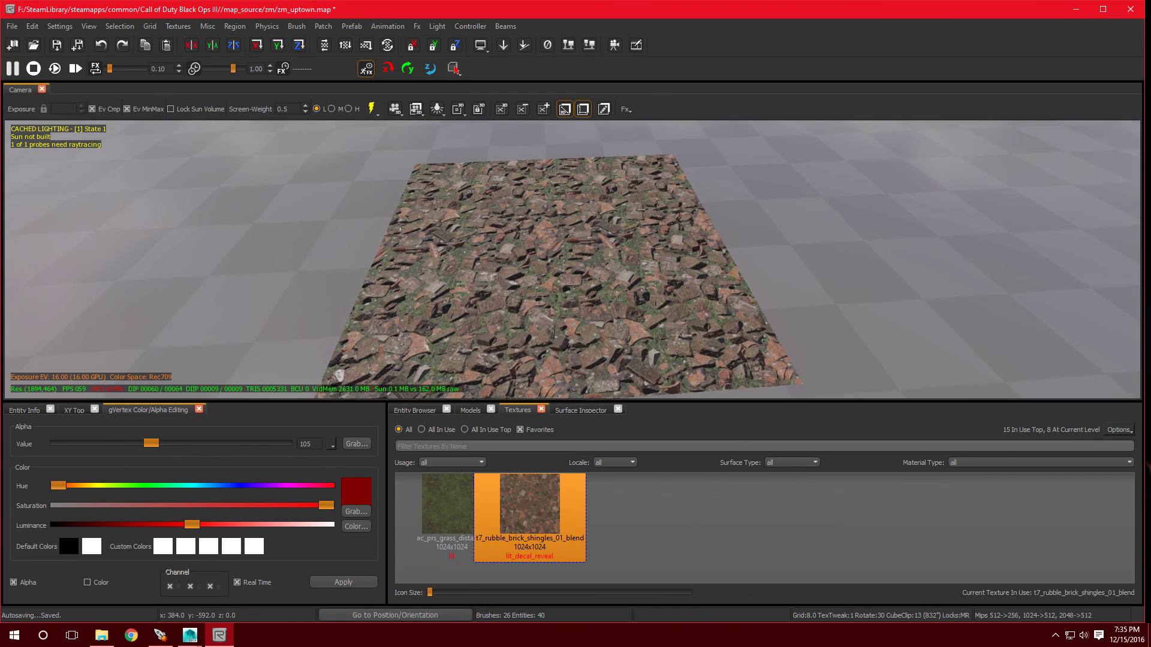
{"action": "key", "text": "Down"}
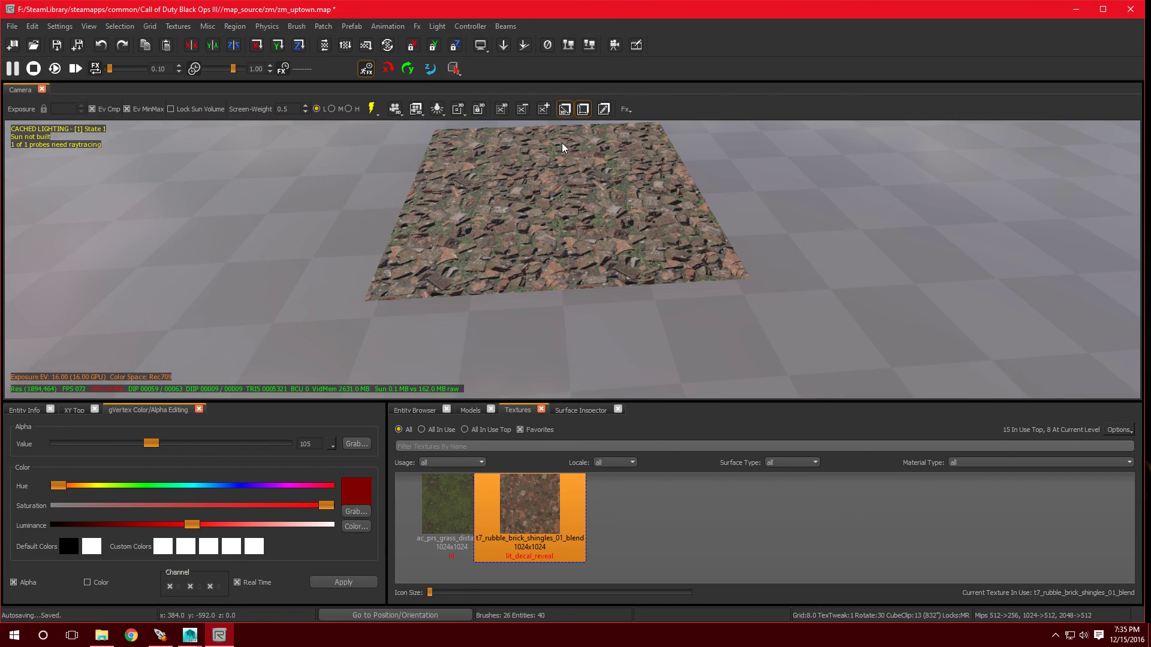
{"action": "right_click", "coordinate": [570, 214]}
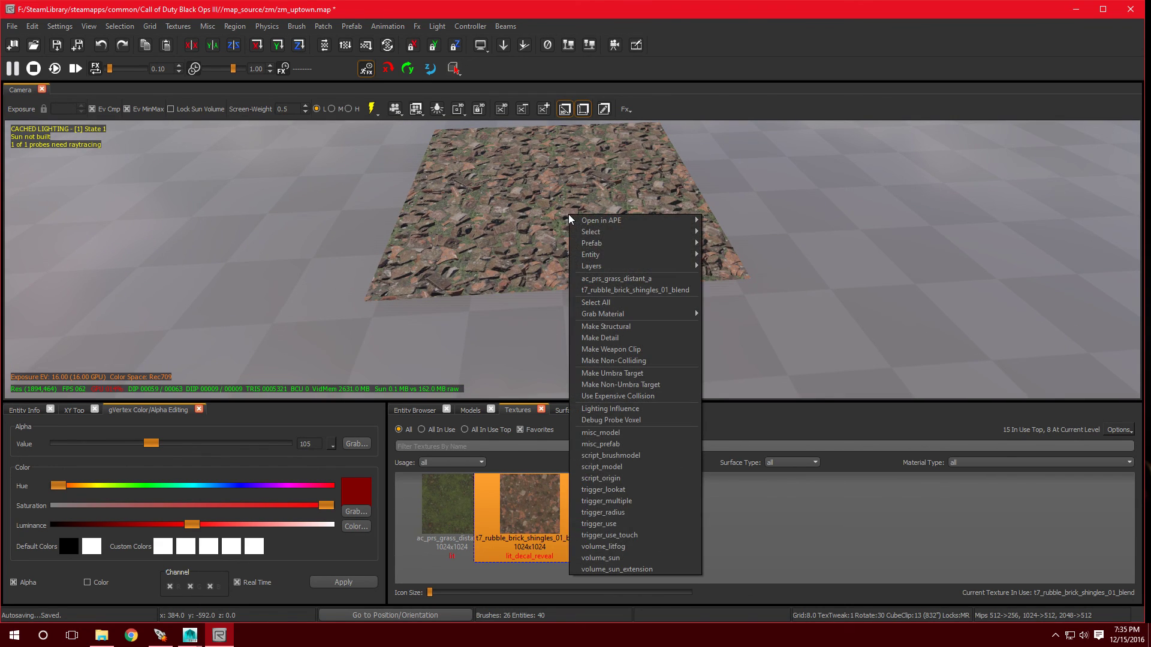
Select the patch's middle vertex columns, drop their alpha to 0, and orbit to view the walkway
{"action": "left_click", "coordinate": [610, 288]}
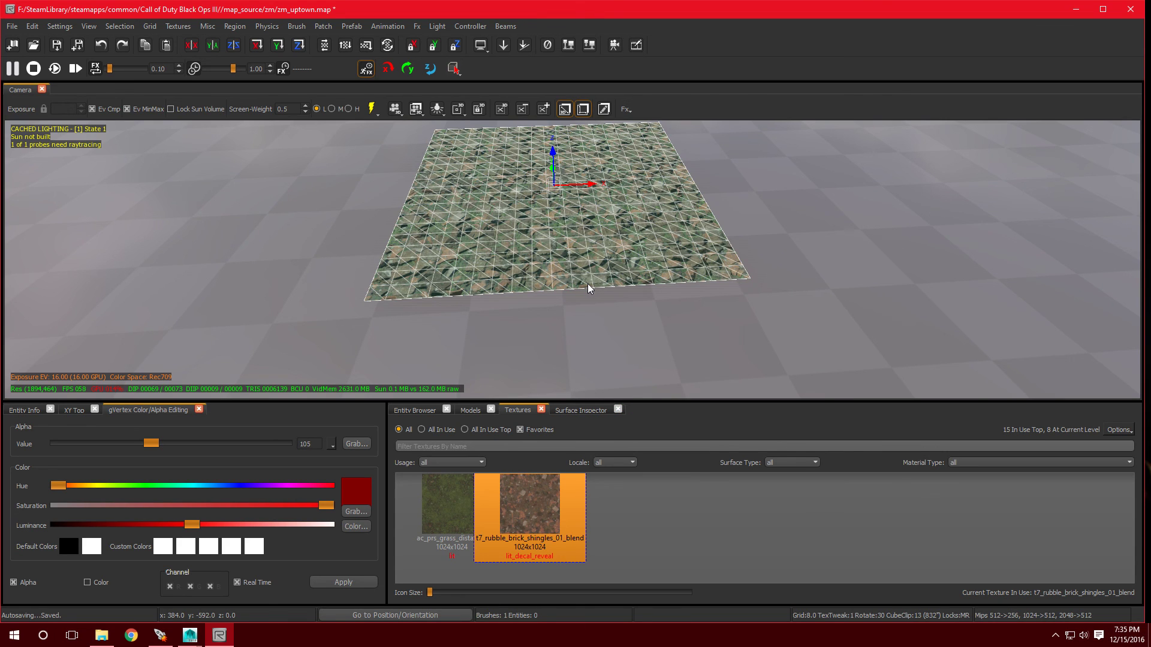
{"action": "key", "text": "v"}
{"action": "right_click_drag", "start_coordinate": [588, 290], "coordinate": [589, 289]}
{"action": "left_click_drag", "start_coordinate": [552, 170], "coordinate": [637, 392]}
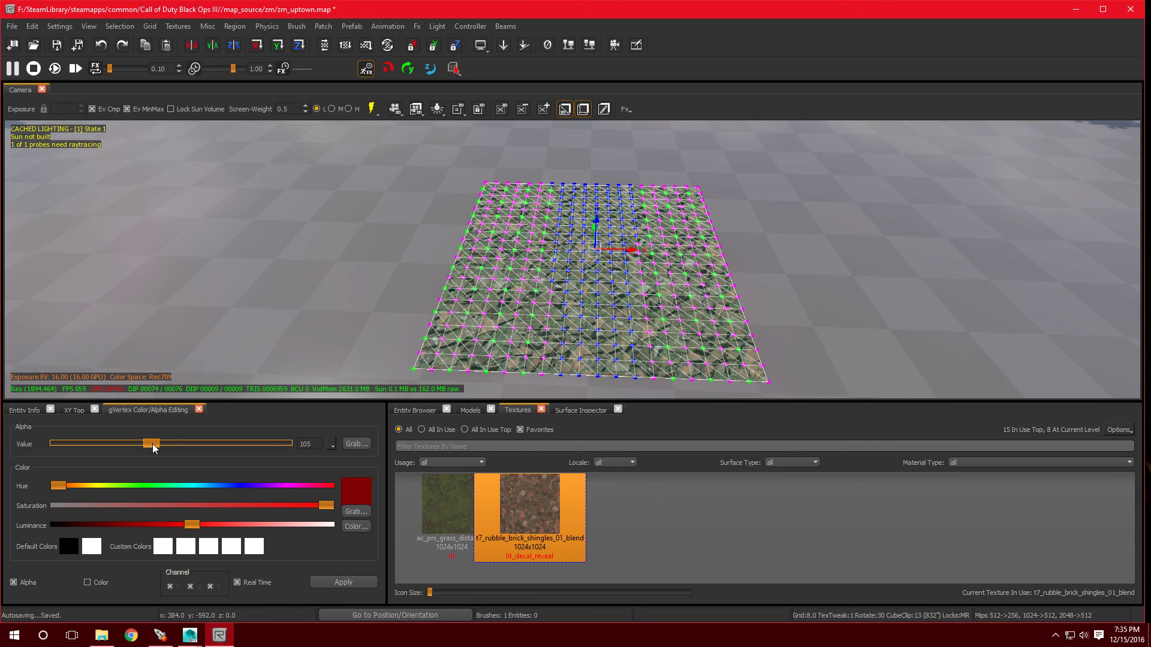
{"action": "left_click_drag", "start_coordinate": [152, 445], "coordinate": [72, 453]}
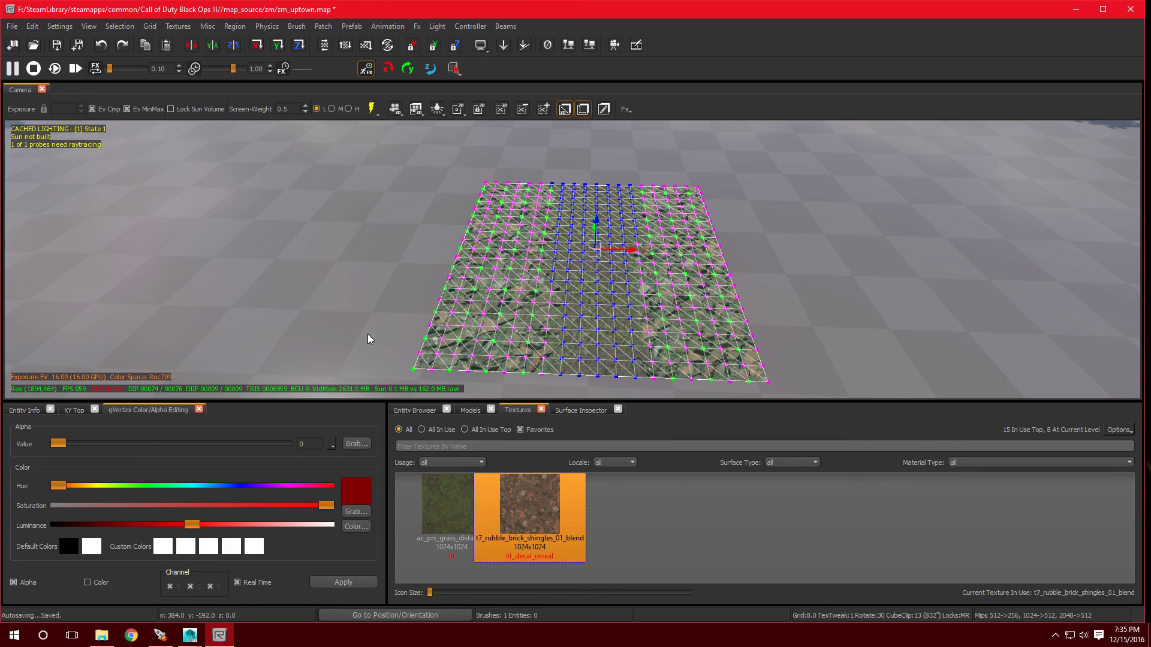
{"action": "key", "text": "Escape"}
{"action": "key", "text": "Escape"}
{"action": "right_click_drag", "start_coordinate": [414, 319], "coordinate": [605, 312]}
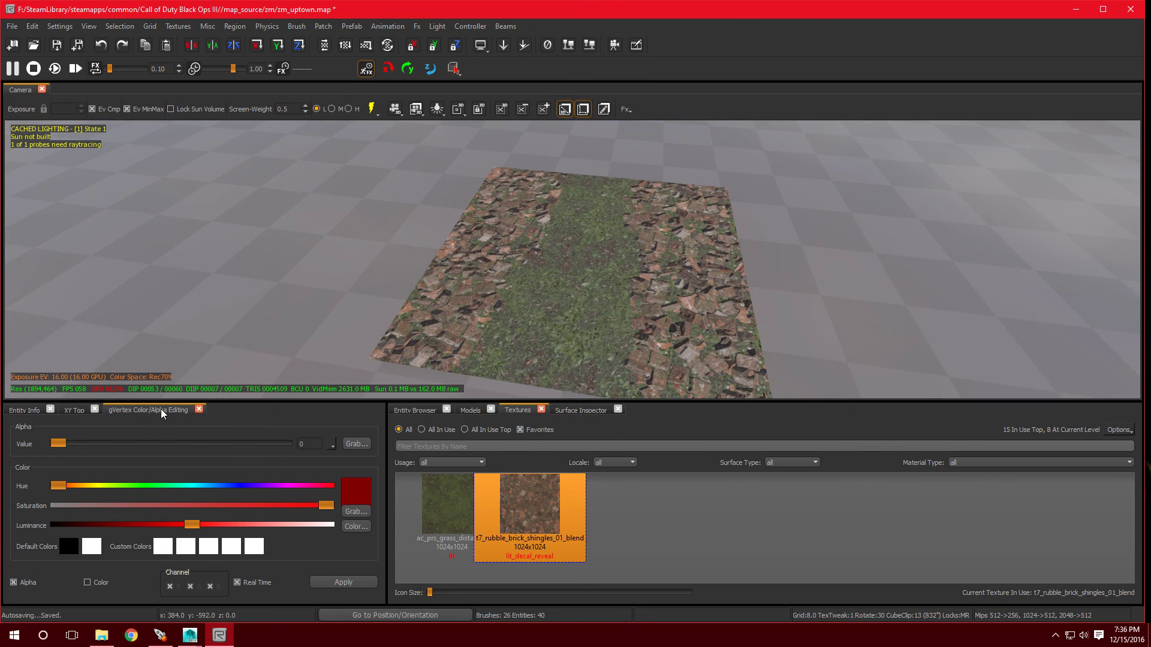
Select the rubble blend patch and box-select four vertex groups beside the walkway
{"action": "right_click", "coordinate": [673, 304]}
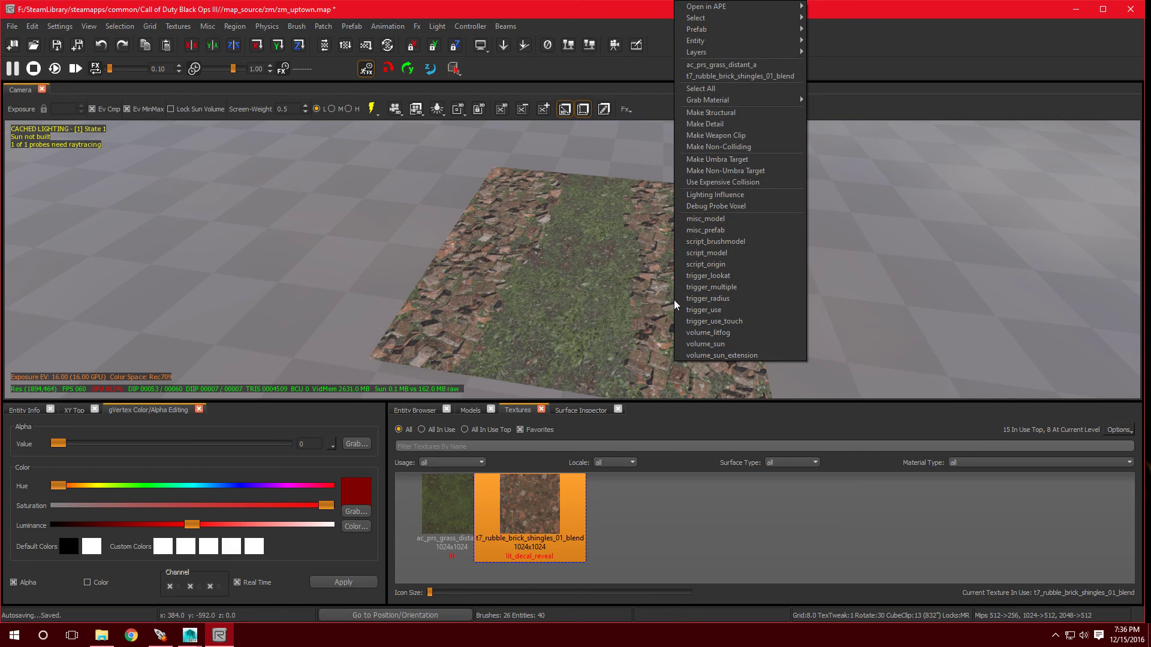
{"action": "left_click", "coordinate": [778, 75]}
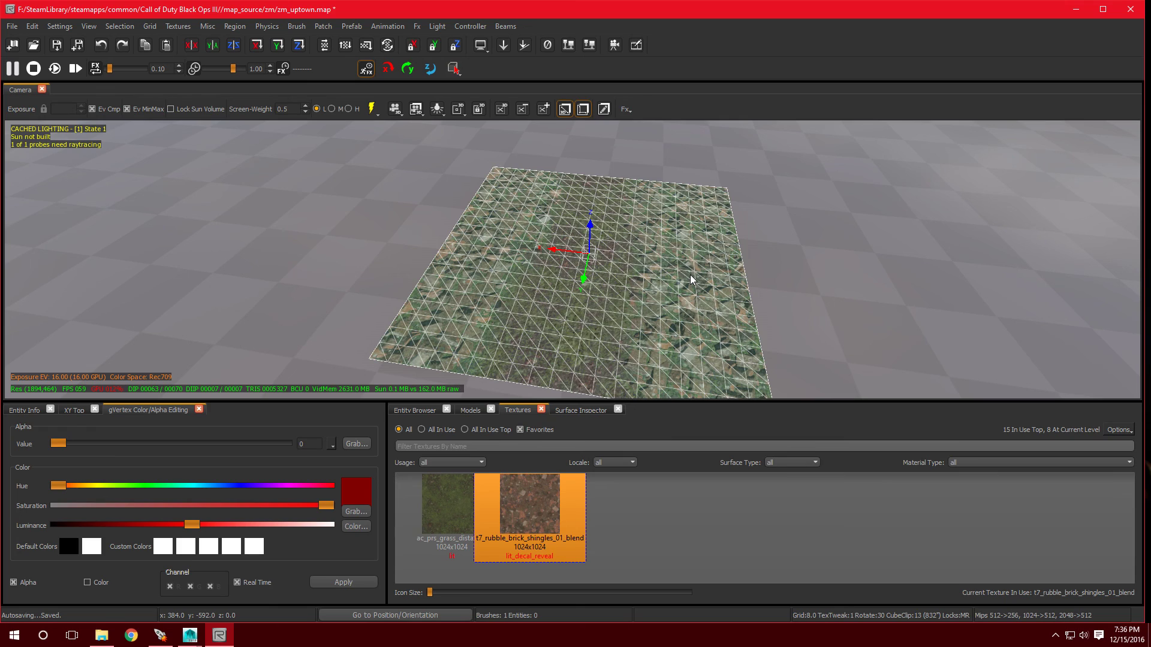
{"action": "key", "text": "v"}
{"action": "left_click_drag", "start_coordinate": [676, 248], "coordinate": [720, 300]}
{"action": "left_click_drag", "start_coordinate": [404, 325], "coordinate": [459, 366]}
{"action": "left_click_drag", "start_coordinate": [471, 232], "coordinate": [515, 275]}
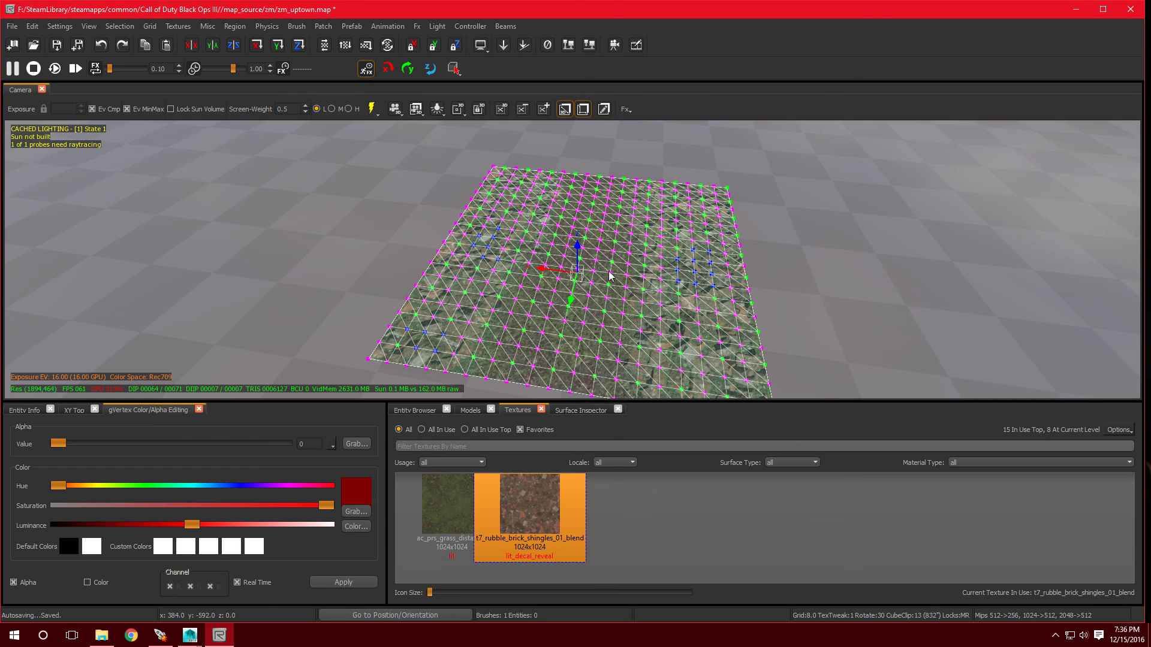
{"action": "left_click_drag", "start_coordinate": [667, 348], "coordinate": [749, 388]}
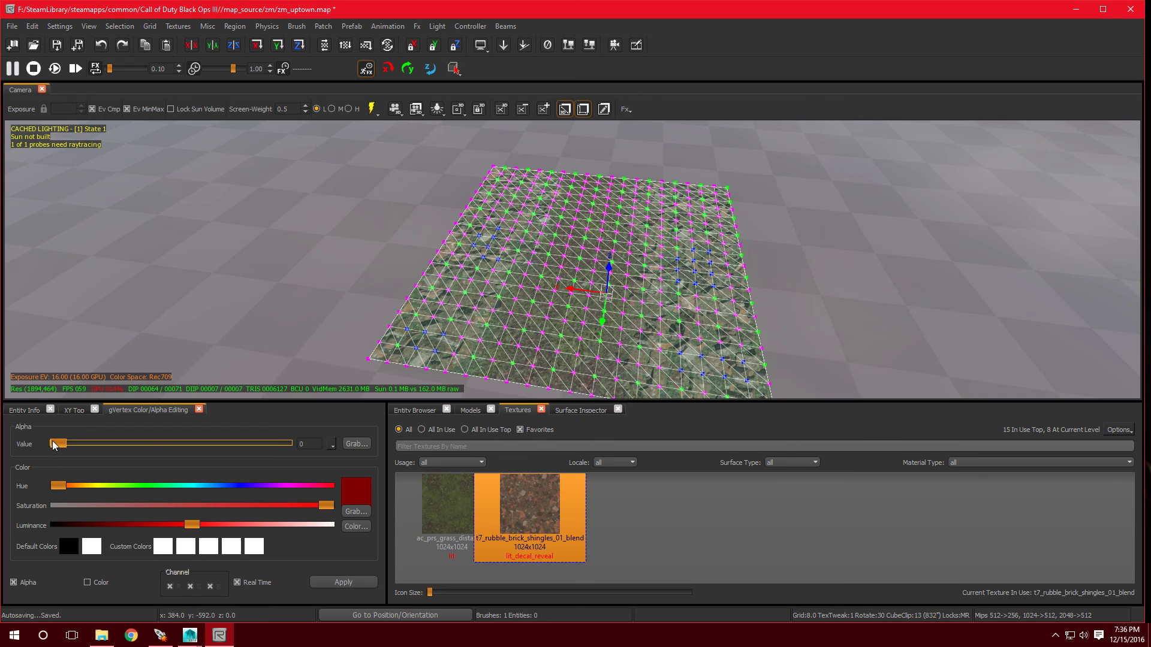
Apply alpha 0 to those vertices, deselect, and orbit around the finished patch
{"action": "mouse_move", "coordinate": [57, 441]}
{"action": "left_mouse_down"}
{"action": "mouse_move", "coordinate": [244, 457]}
{"action": "mouse_move", "coordinate": [42, 459]}
{"action": "left_mouse_up"}
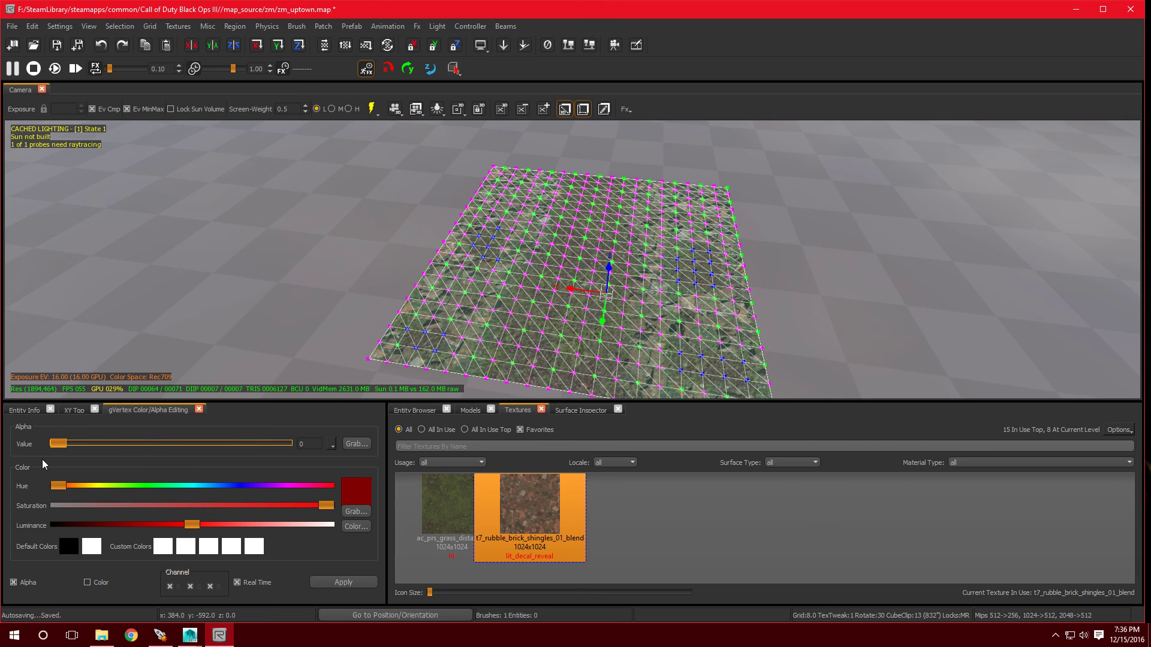
{"action": "left_click", "coordinate": [336, 583]}
{"action": "key", "text": "Escape"}
{"action": "key", "text": "Escape"}
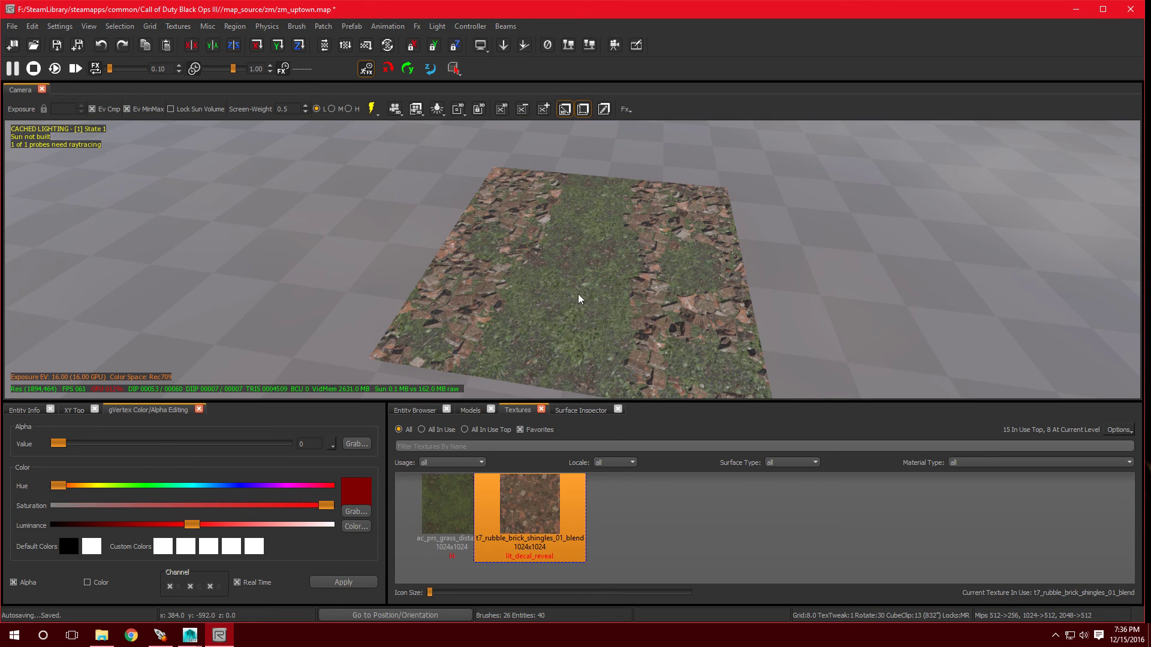
{"action": "right_click_drag", "start_coordinate": [578, 295], "coordinate": [670, 256]}
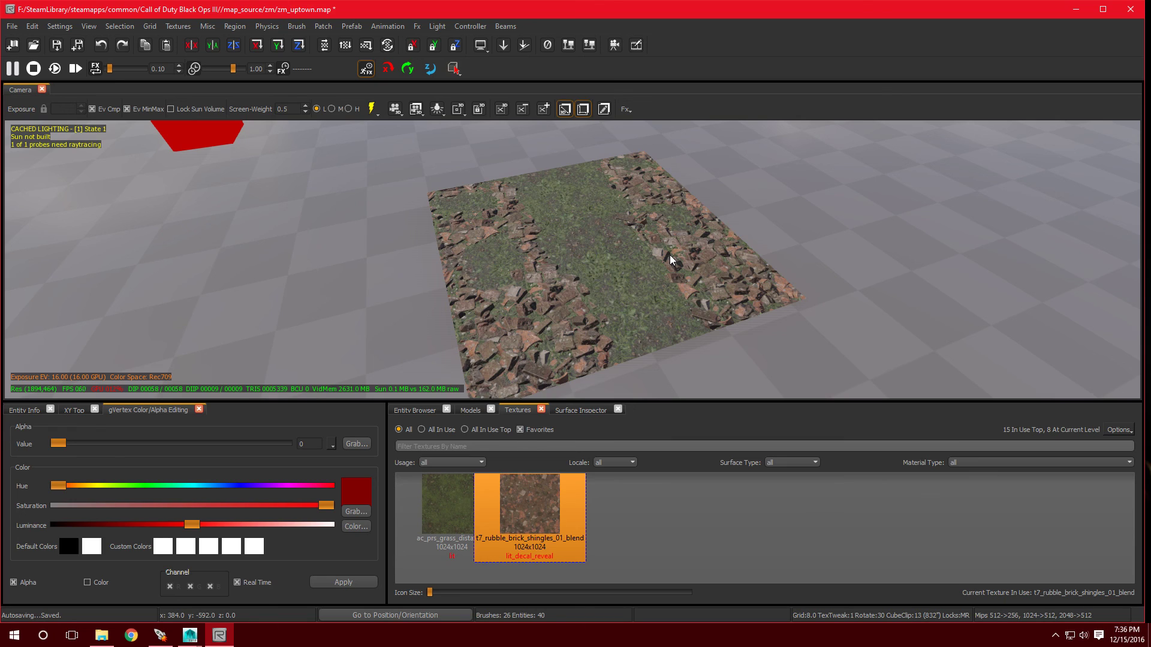
Open Advanced Patch Editing Options with Y, return to Vertex Color/Alpha Editing, and pull the camera back
{"action": "key", "text": "y"}
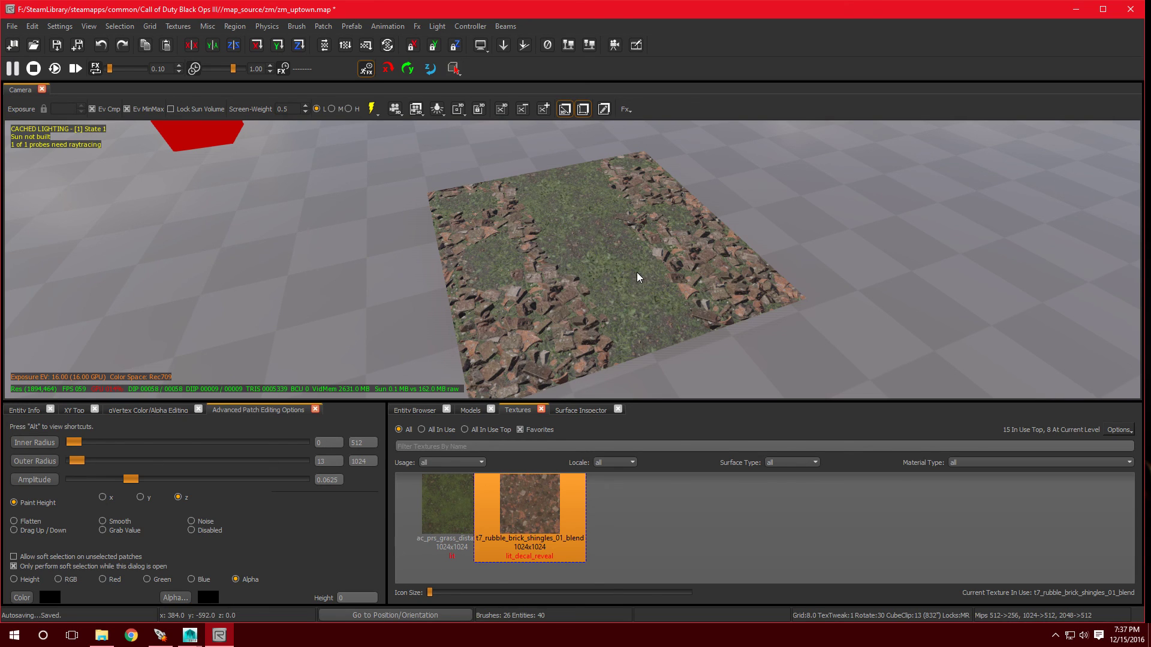
{"action": "left_click", "coordinate": [164, 411]}
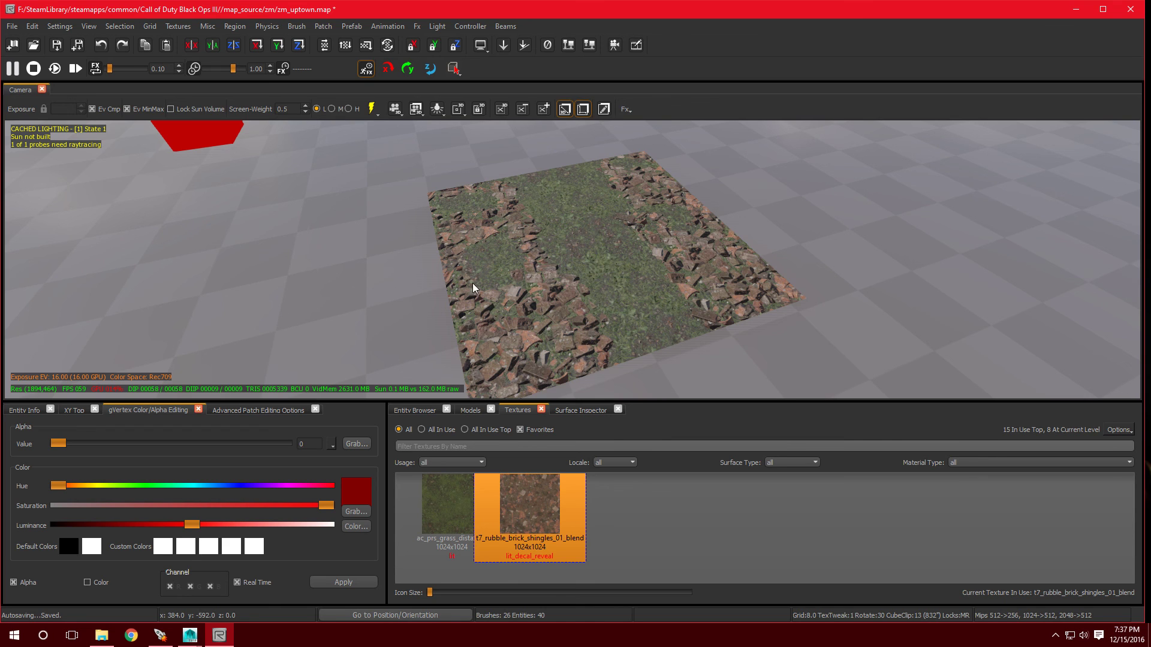
{"action": "right_click_drag", "start_coordinate": [543, 293], "coordinate": [617, 380]}
{"action": "right_click_drag", "start_coordinate": [657, 296], "coordinate": [797, 299]}
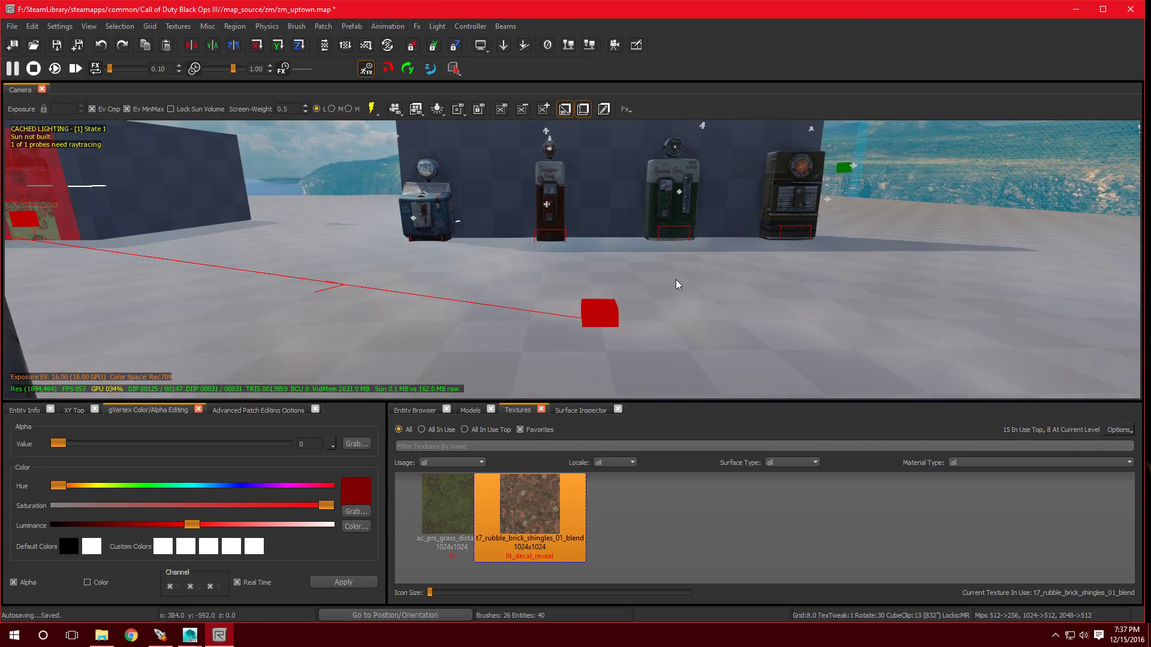
{"action": "right_click_drag", "start_coordinate": [675, 279], "coordinate": [634, 302]}
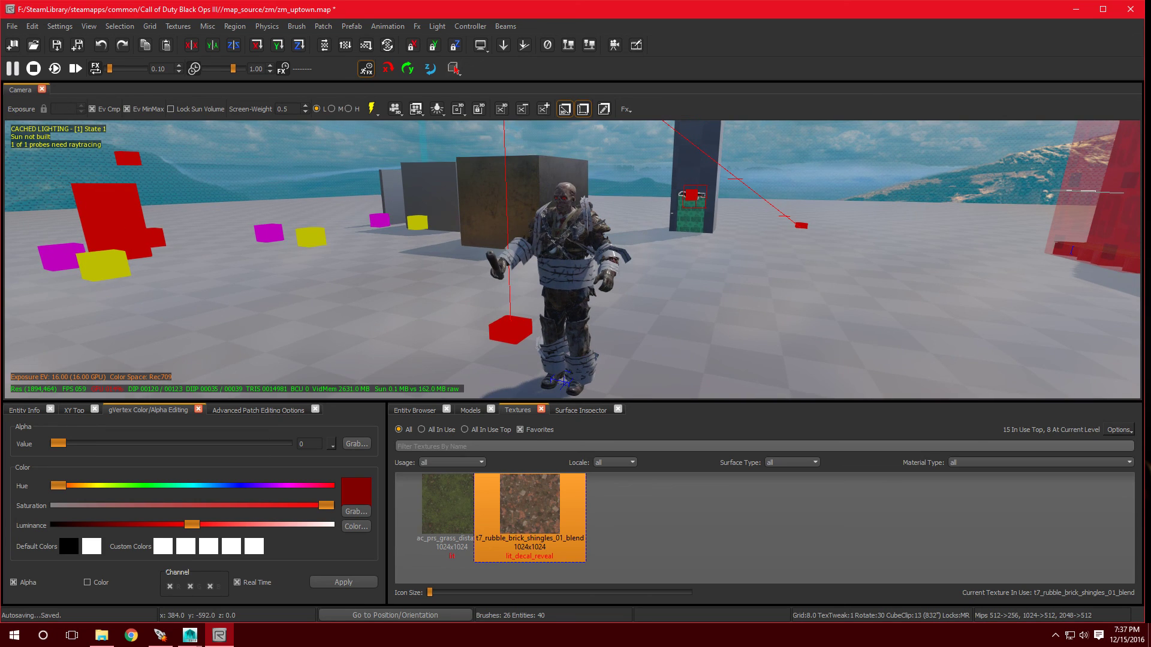
{"action": "right_click", "coordinate": [628, 301]}
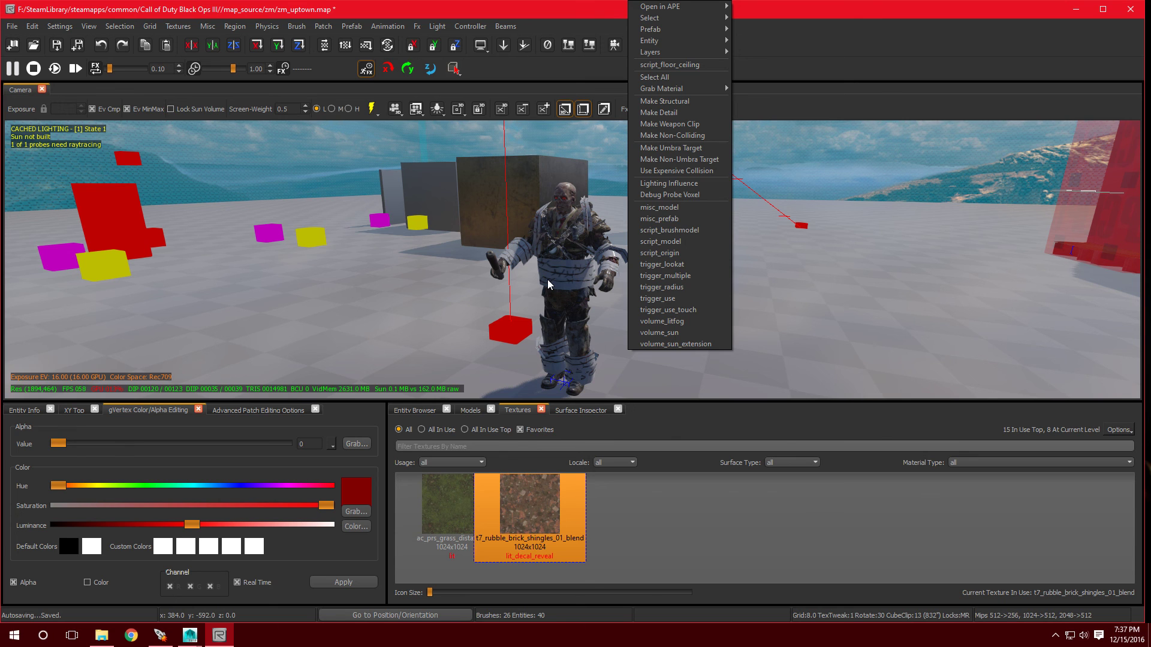
{"action": "left_click", "coordinate": [459, 247]}
{"action": "right_click_drag", "start_coordinate": [604, 308], "coordinate": [601, 314]}
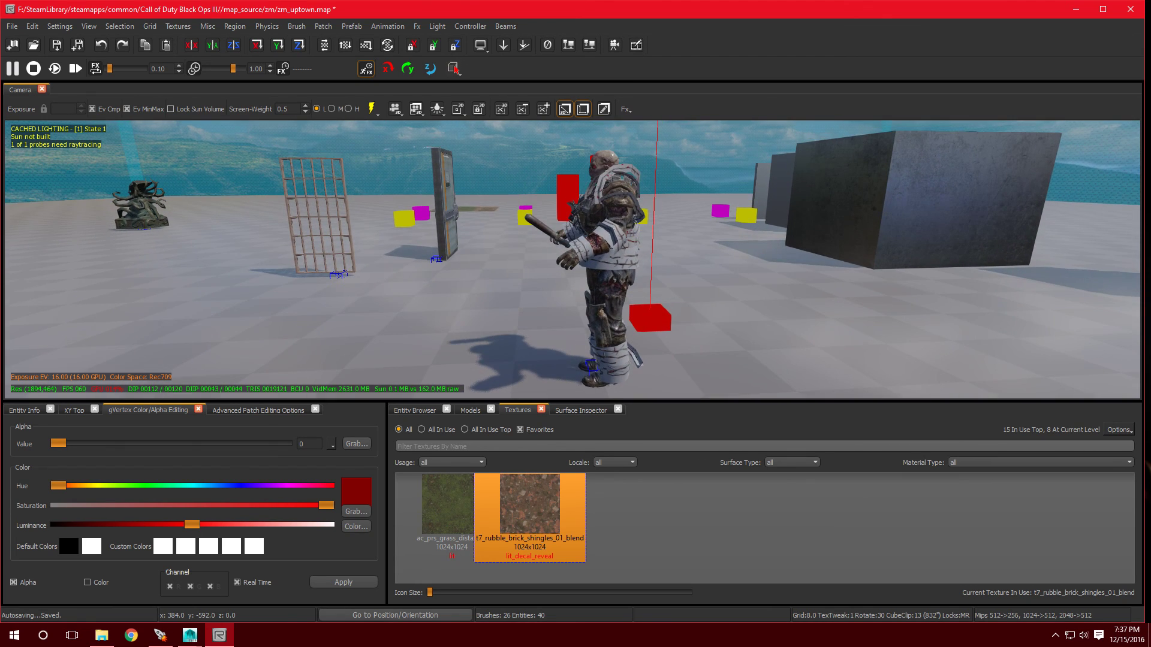